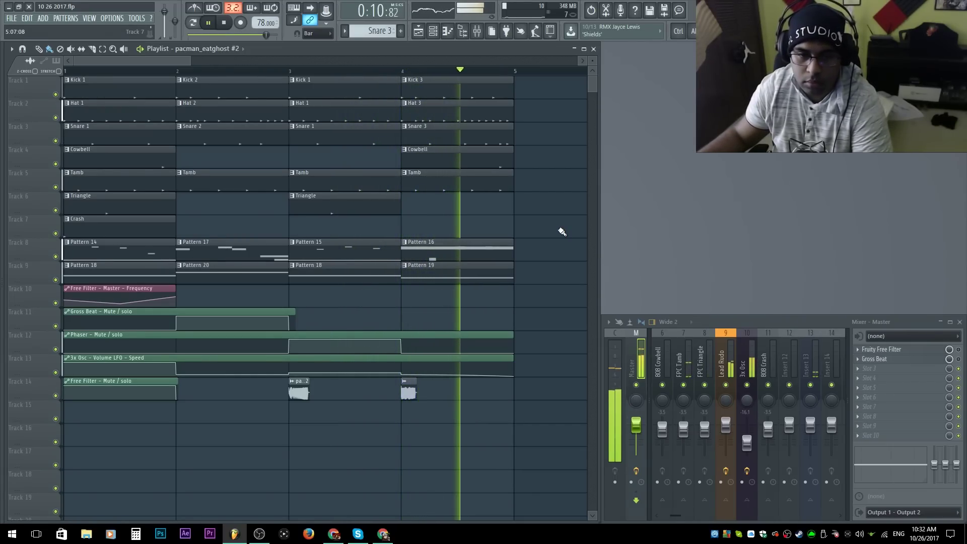
Stop playback and save the project as a separate copy named 10 26 2017 per.flp
key("space")
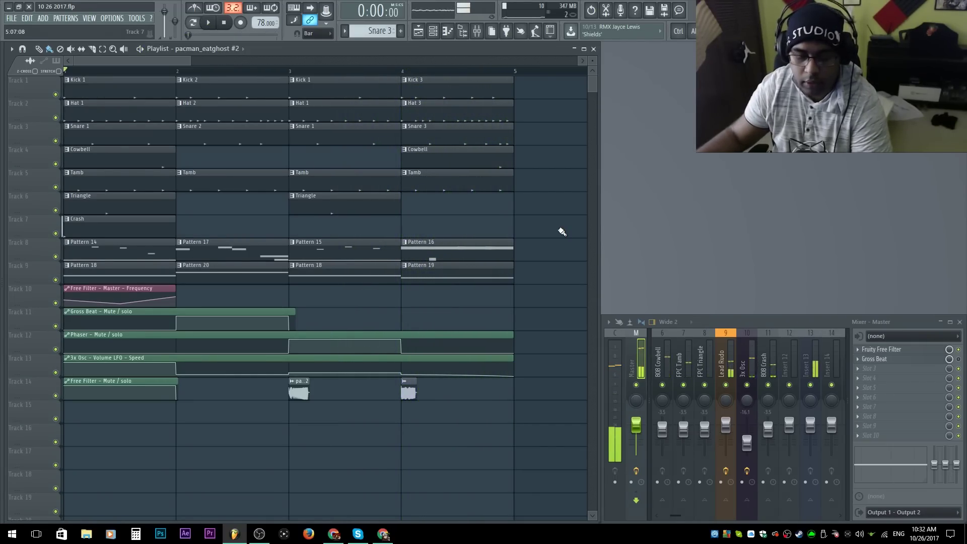
key("ctrl")
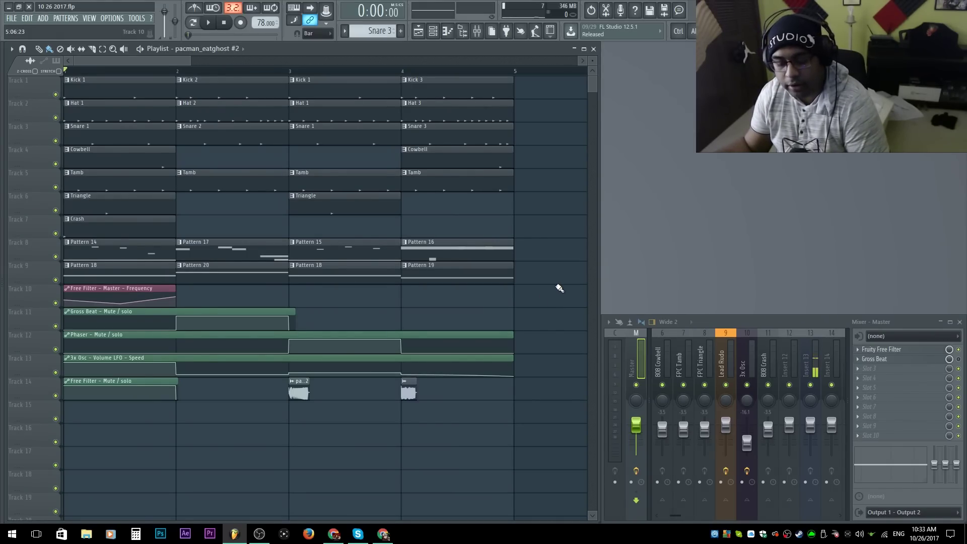
key("ctrl+s")
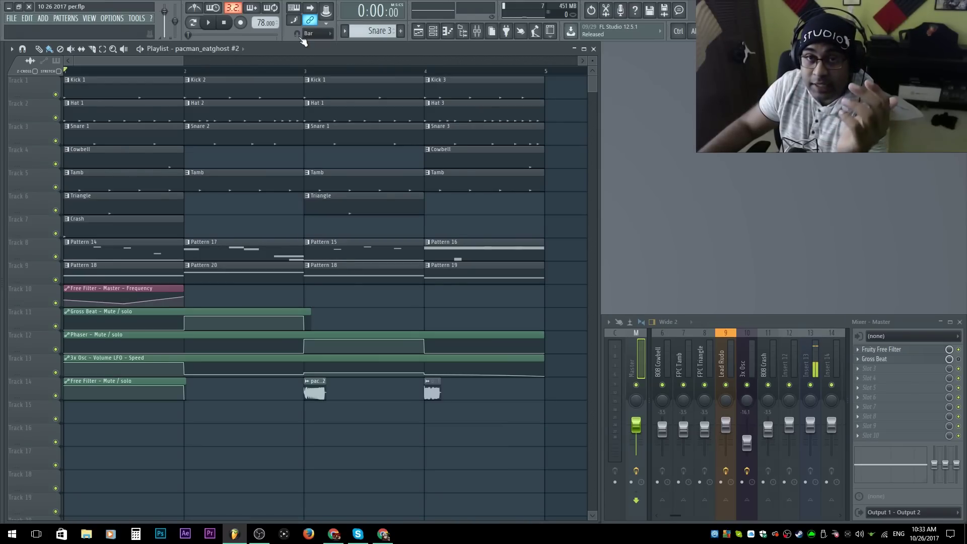
Run the Prepare for performance mode macro on the project and accept its confirmation
left_click(136, 20)
mouse_move(159, 50)
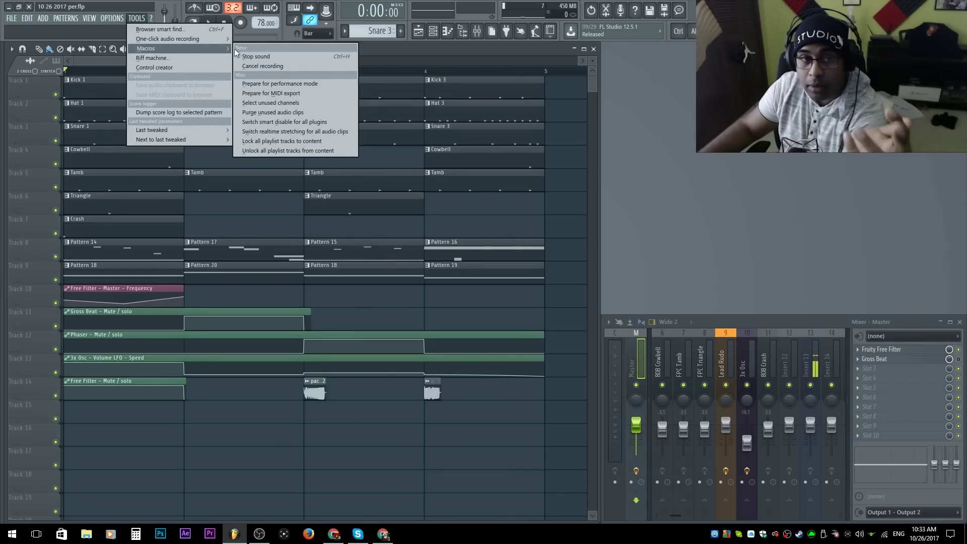
left_click(319, 84)
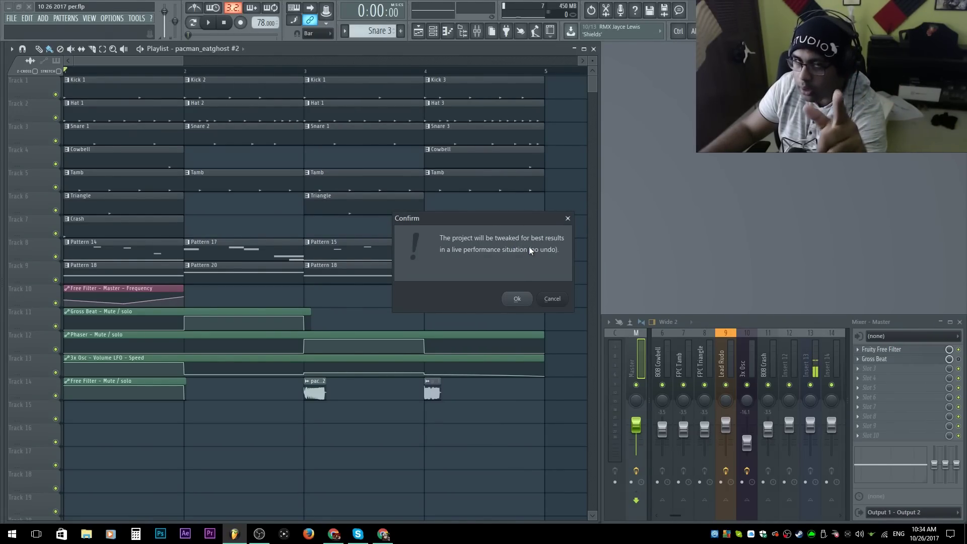
left_click(518, 300)
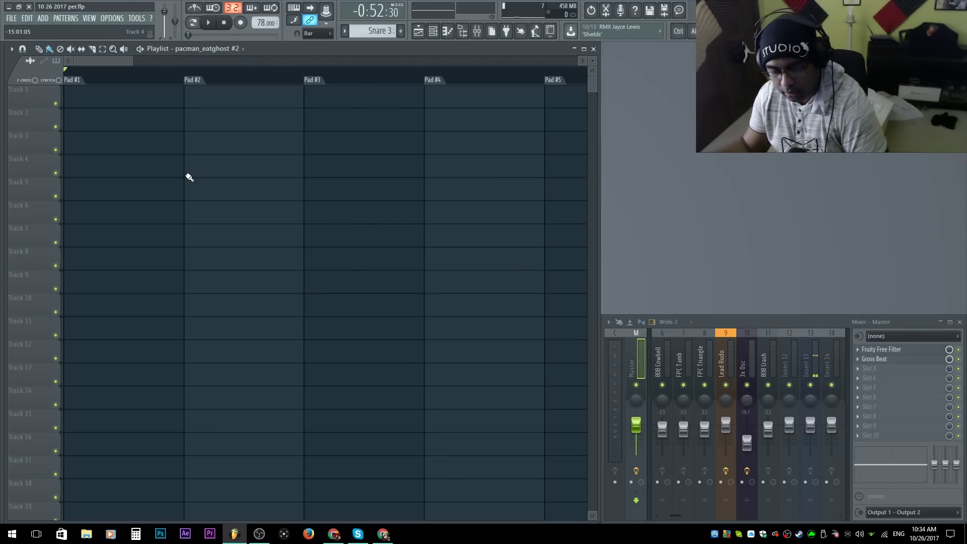
Look over the Pad #1 to Pad #16 areas in the playlist and the clips placed after the Start marker
scroll(184, 179, "up", 3, "ctrl")
scroll(172, 191, "down", 6, "ctrl")
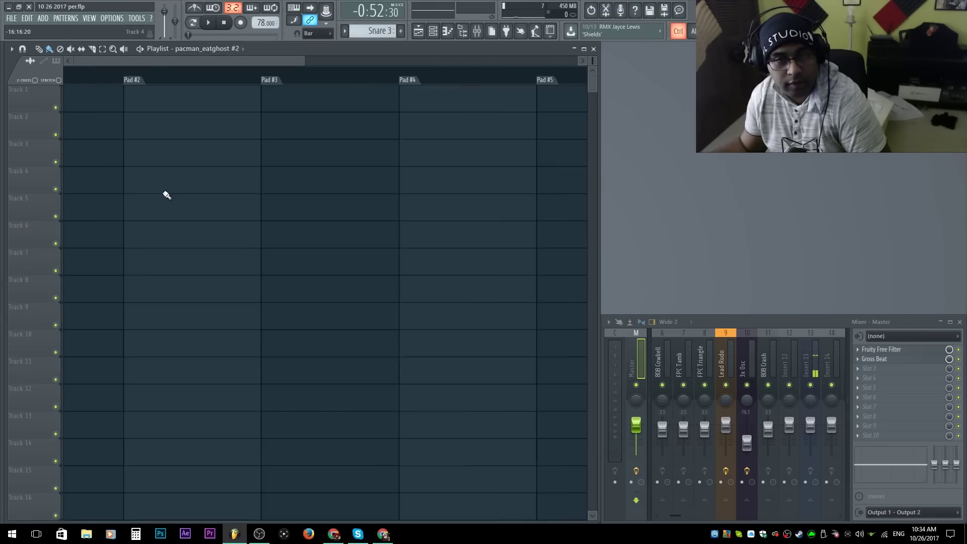
left_click_drag(336, 170, 244, 160)
scroll(400, 189, "down", 2, "alt")
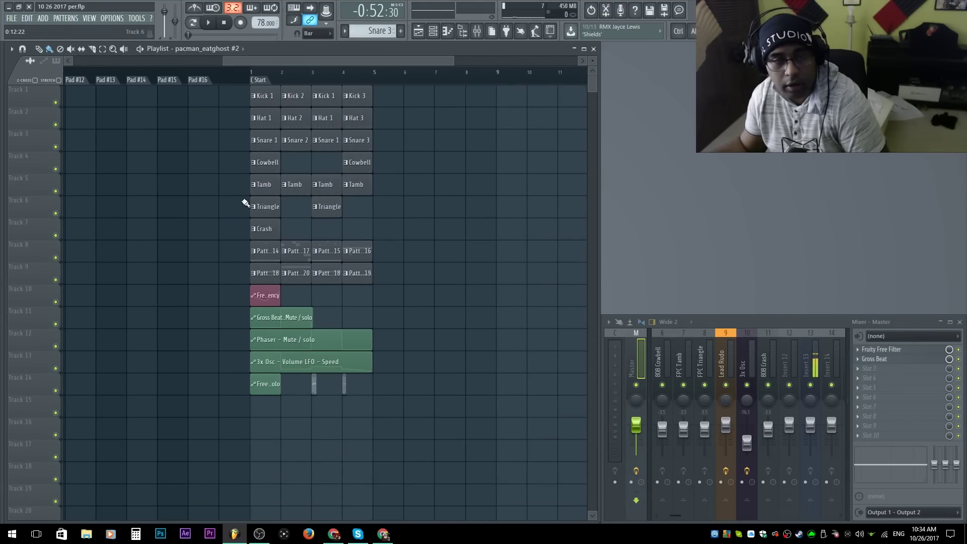
left_click_drag(245, 203, 369, 259)
scroll(369, 259, "down", 3, "ctrl")
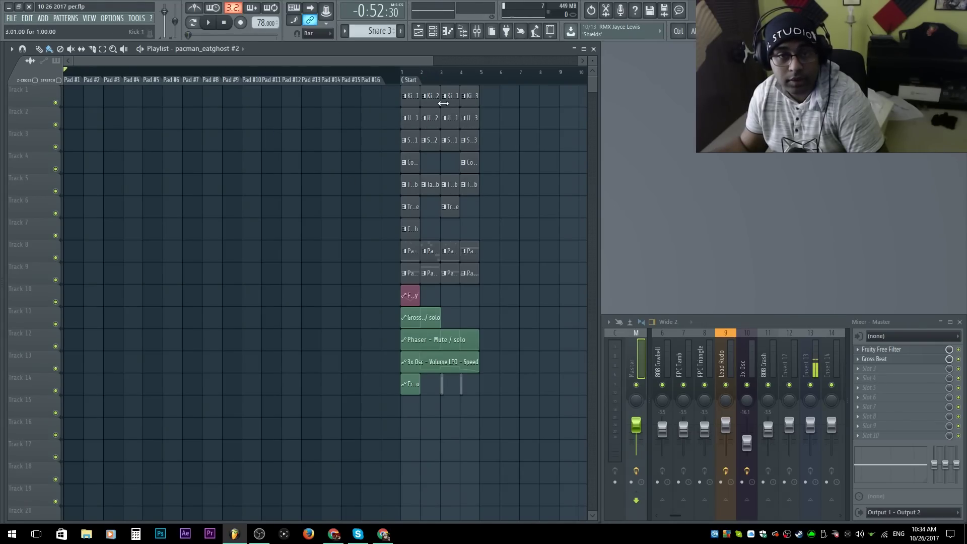
scroll(356, 285, "up", 1, "ctrl")
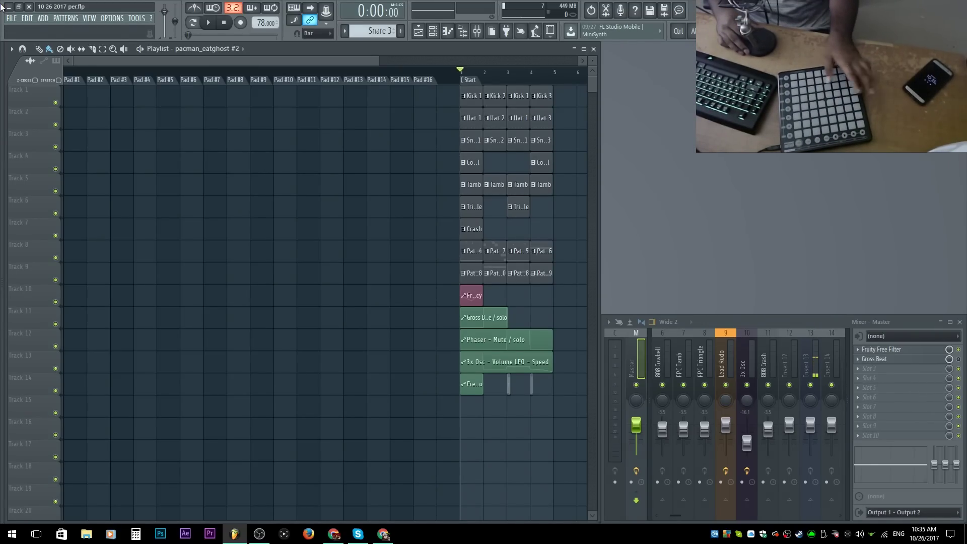
Review the Launchpad's MIDI output and input settings and the audio device settings, and close the settings
left_click(112, 18)
left_click(128, 37)
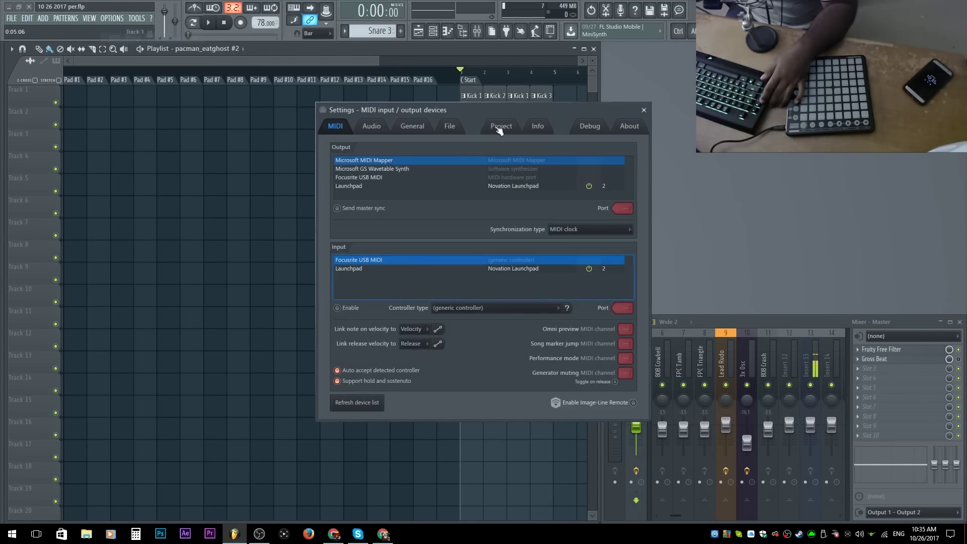
left_click(388, 186)
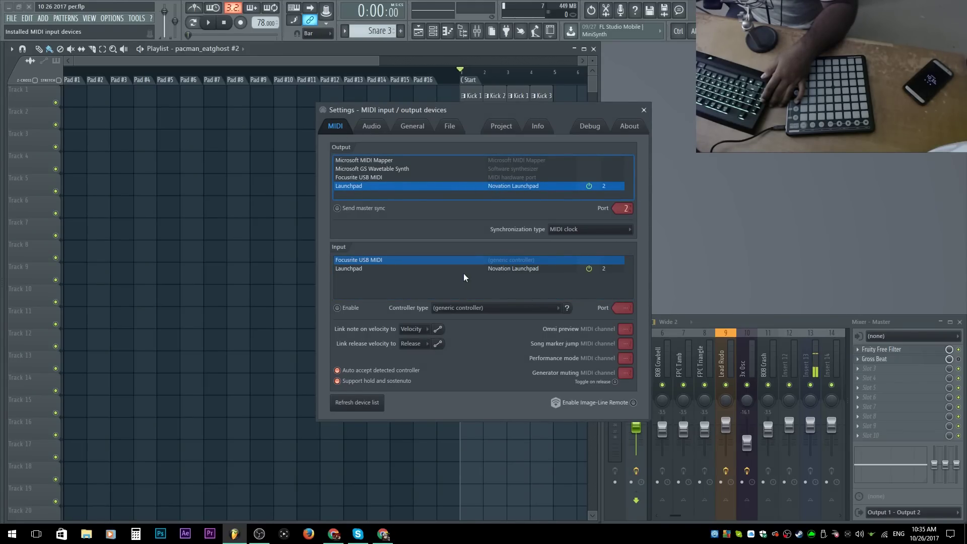
left_click(372, 269)
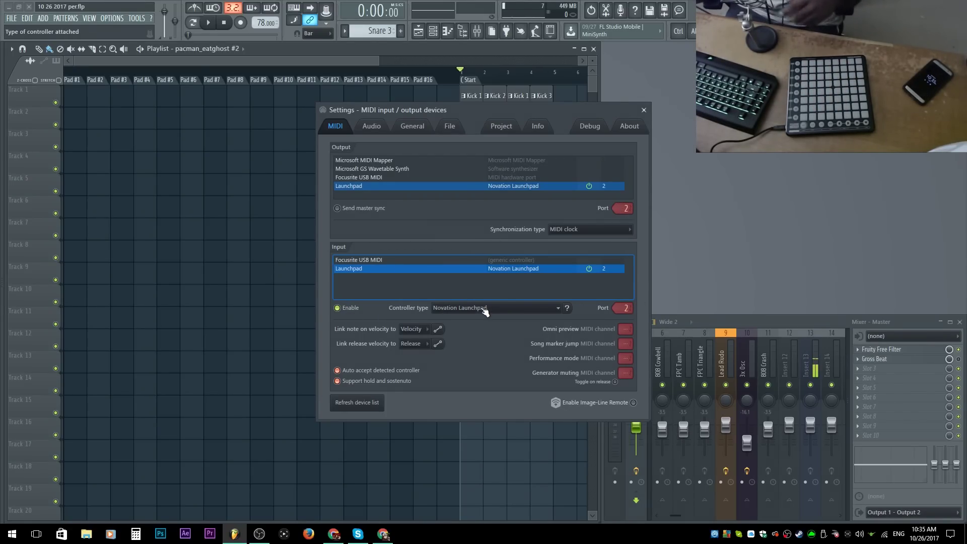
left_click(379, 126)
left_click_drag(384, 113, 263, 124)
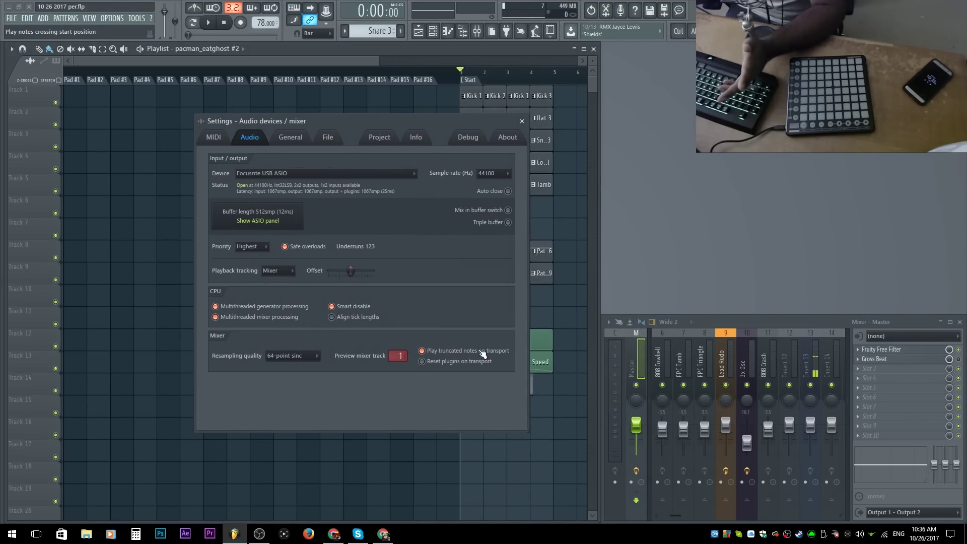
left_click(216, 137)
left_click(521, 122)
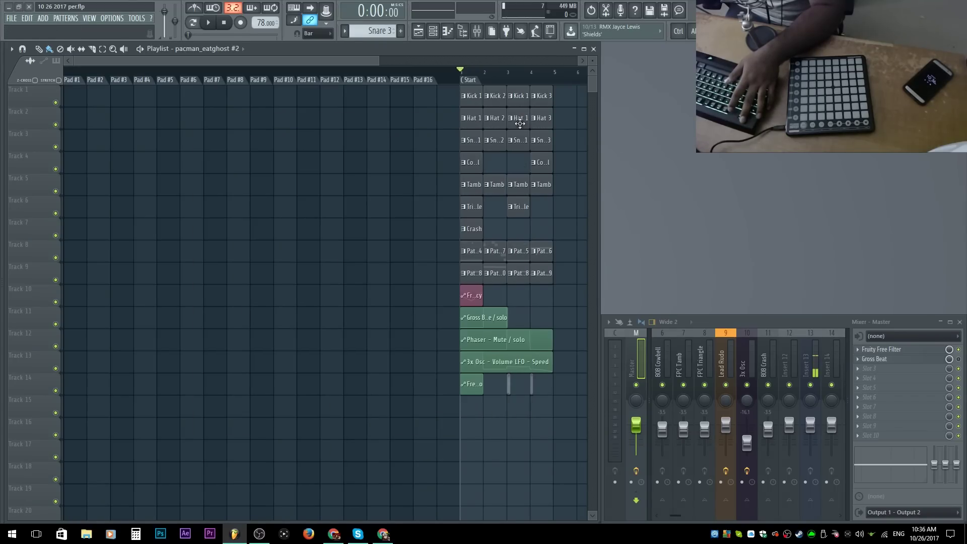
Move the first Kick 1 clip to Pad #1 and the Kick 2 clip to Pad #2 on Track 1
scroll(344, 178, "down", 4)
scroll(365, 151, "up", 3)
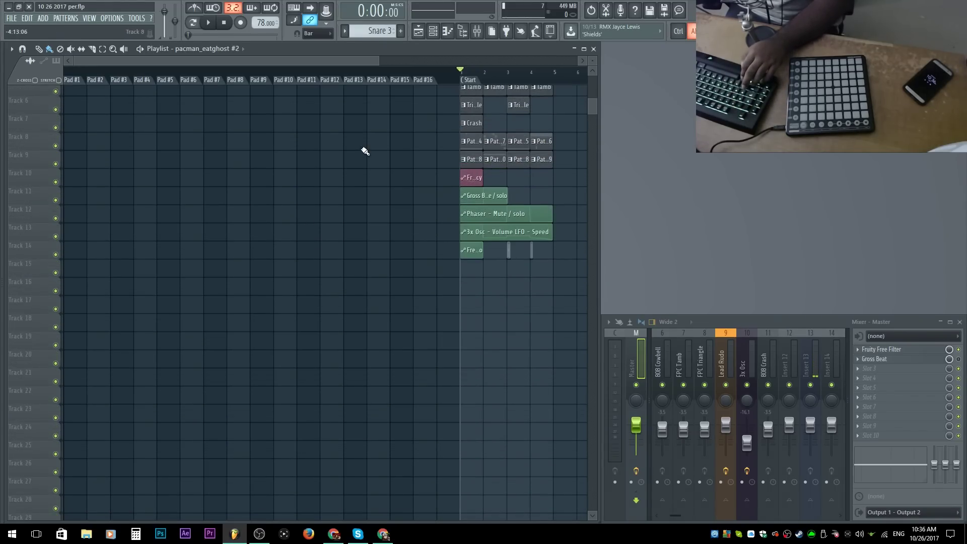
scroll(369, 324, "up", 3)
scroll(330, 244, "up", 3)
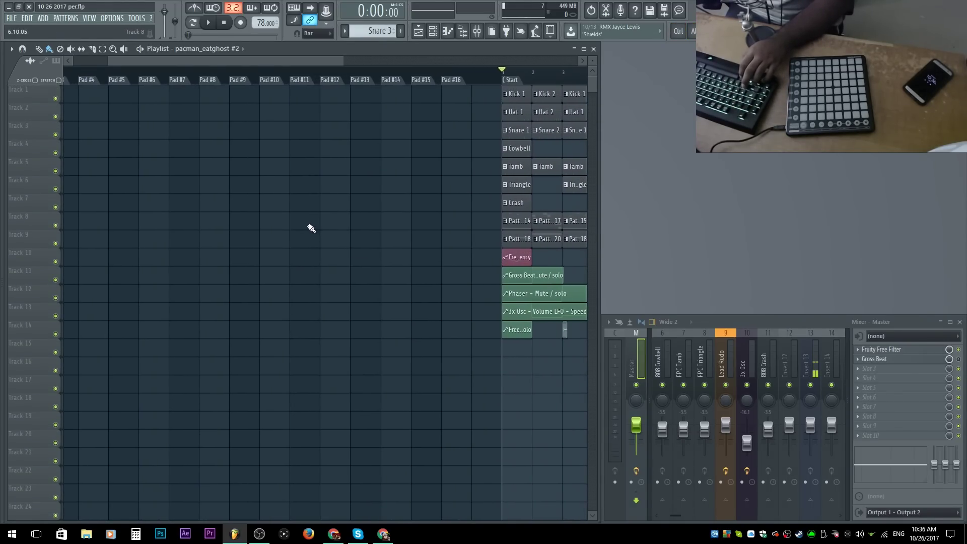
scroll(311, 224, "down", 4)
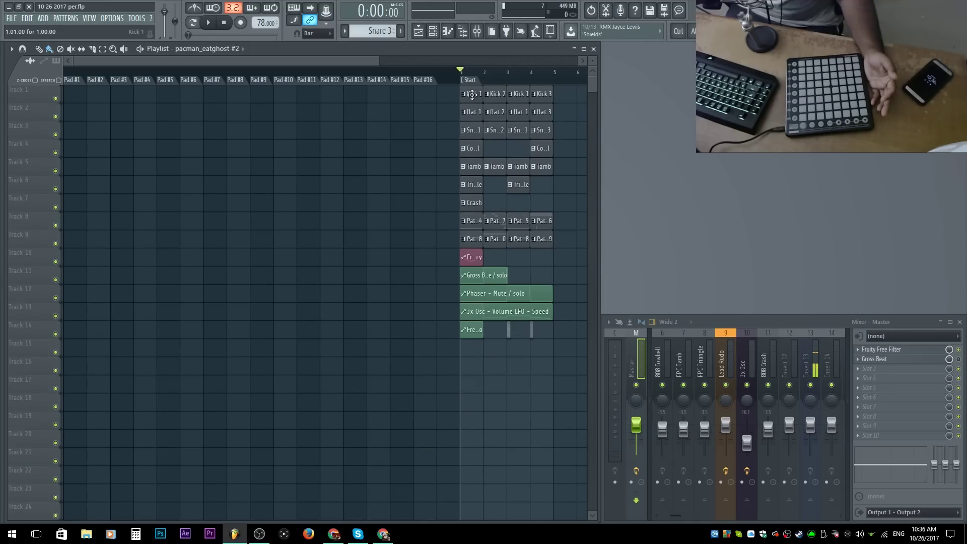
left_click_drag(472, 94, 76, 95)
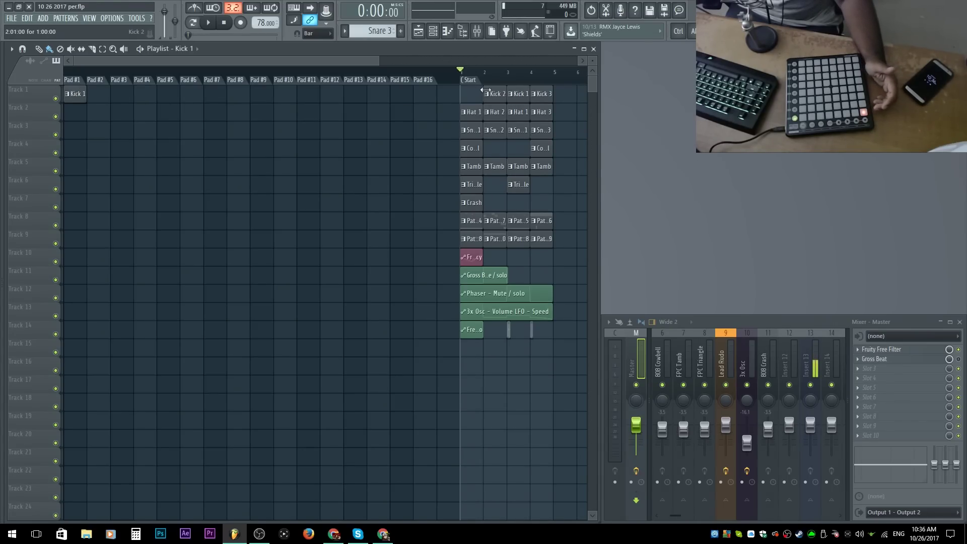
left_click_drag(497, 93, 100, 94)
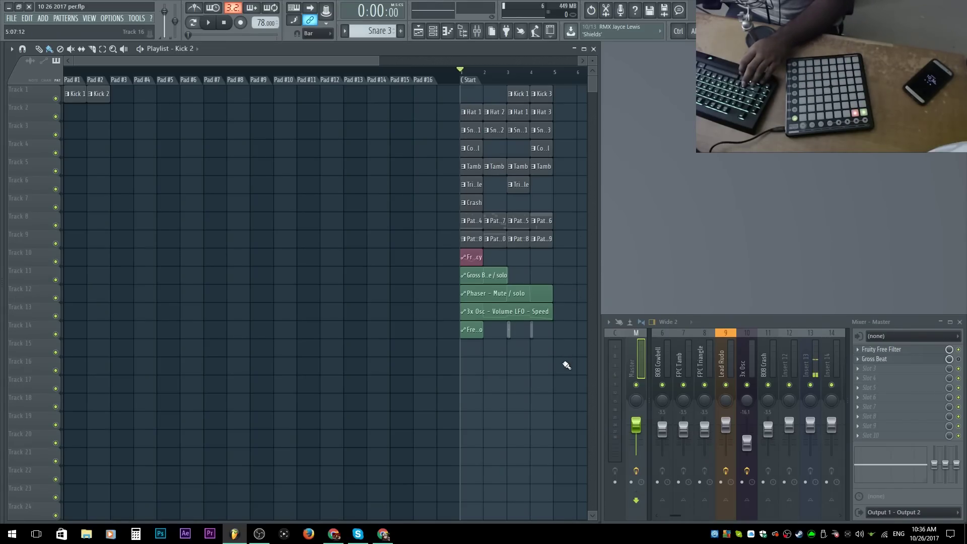
Select all remaining clips after the Start marker and move them together into the Pad #1 to Pad #4 columns, keeping their tracks
left_click_drag(562, 356, 462, 66)
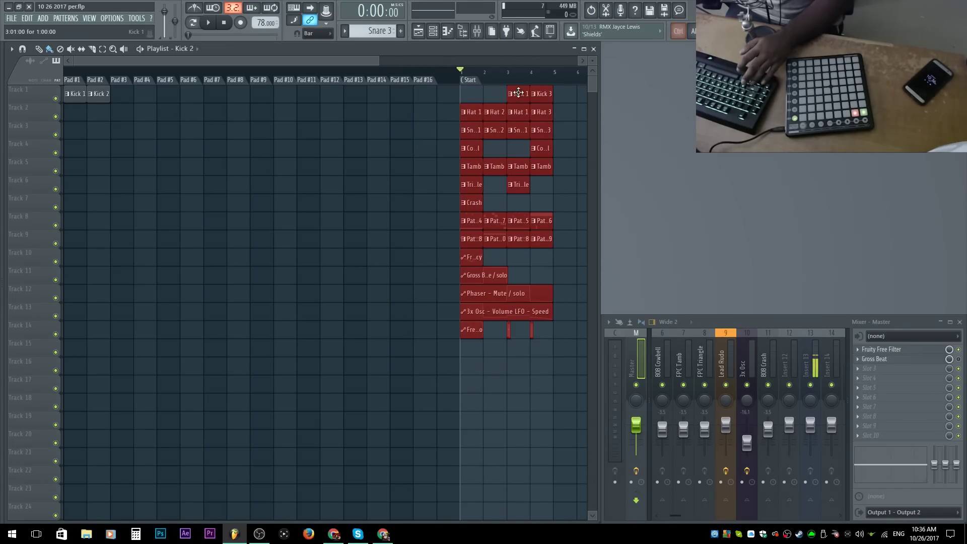
left_click_drag(510, 93, 122, 52)
left_click(266, 167, "ctrl")
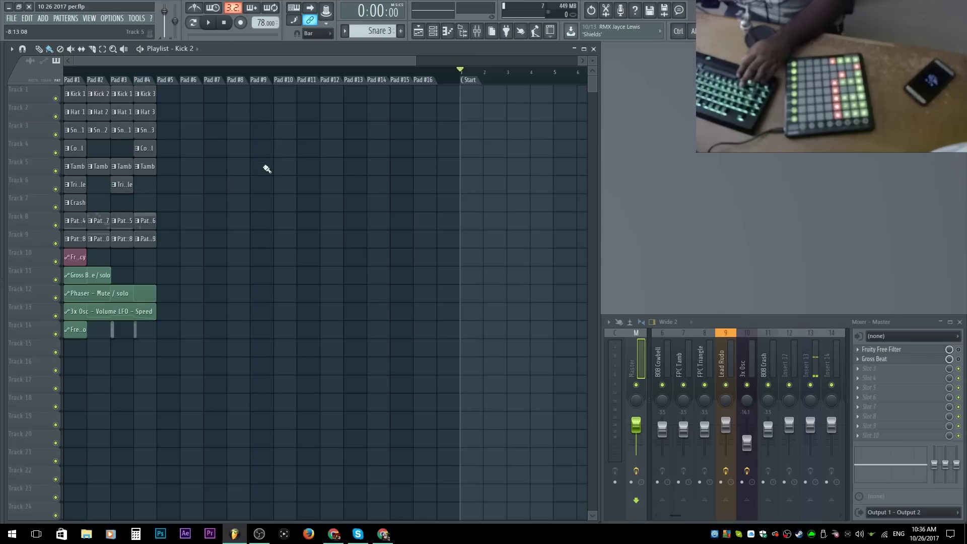
Mute all clips in the Pad #1 to Pad #4 columns and switch back to the Draw tool
scroll(177, 183, "up", 3)
left_click_drag(176, 182, 440, 230)
scroll(224, 186, "up", 1)
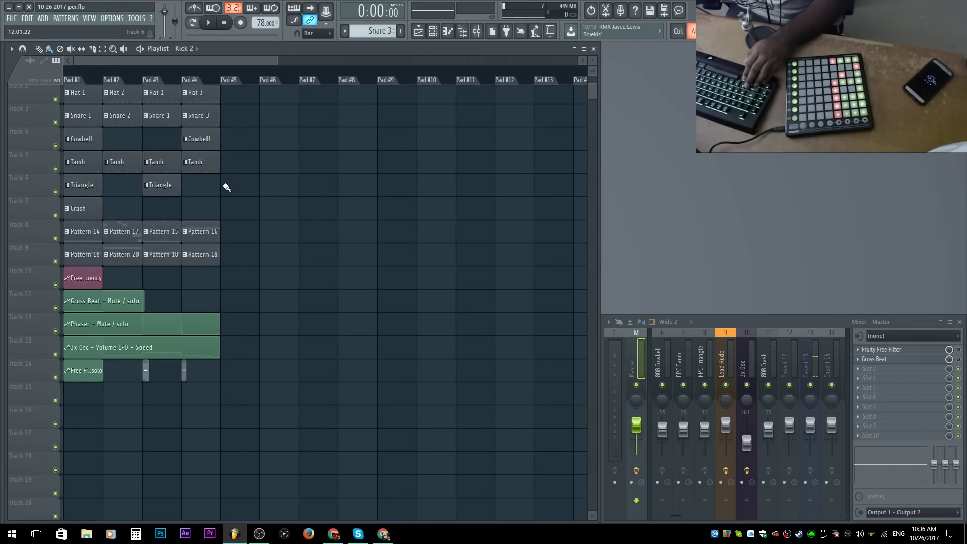
scroll(224, 176, "up", 1)
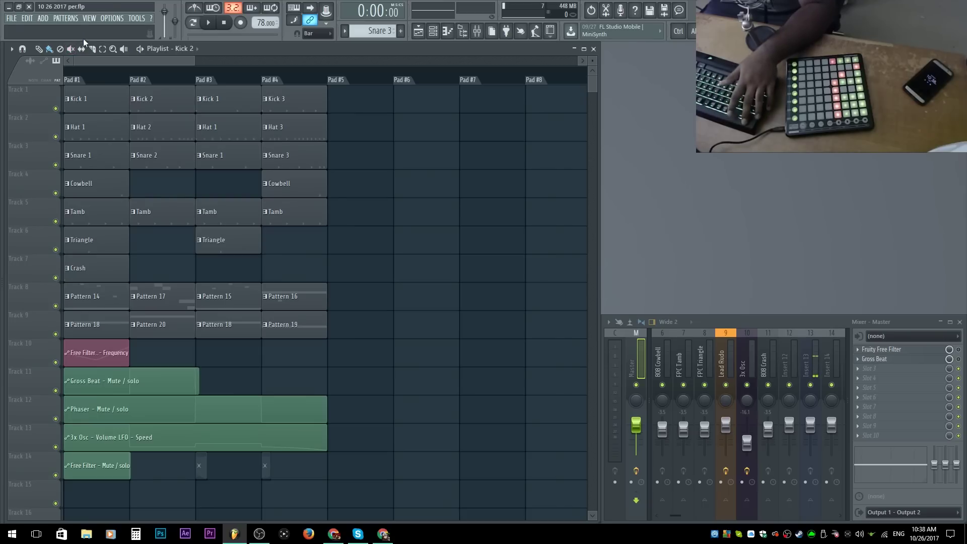
left_click(71, 49)
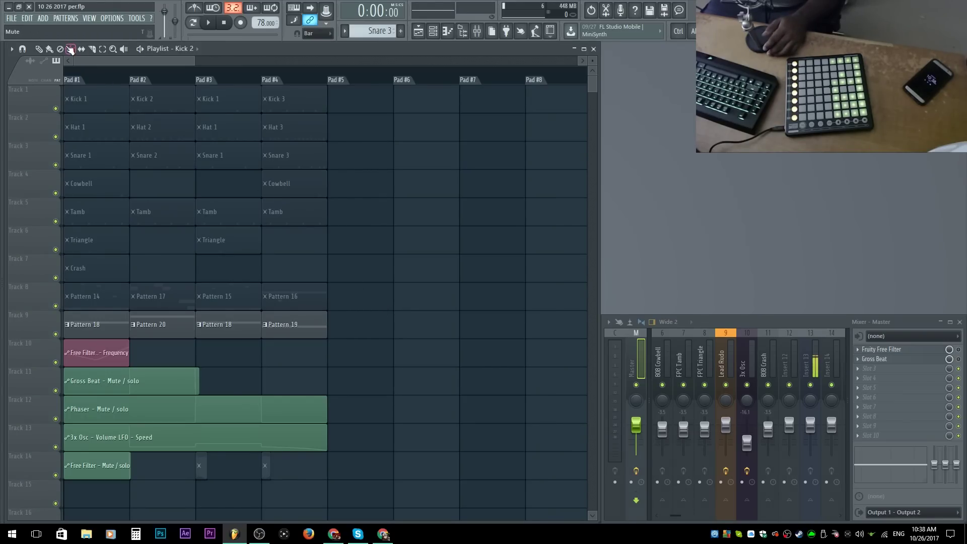
mouse_move(350, 318)
left_mouse_down()
mouse_move(98, 309)
mouse_move(200, 342)
mouse_move(99, 522)
mouse_move(562, 370)
left_mouse_up()
left_click(43, 51)
Start performance playback, trigger the Kick 1, Hat 1 and Snare 1 clips under Pad #1, and stop playback
scroll(302, 272, "up", 1)
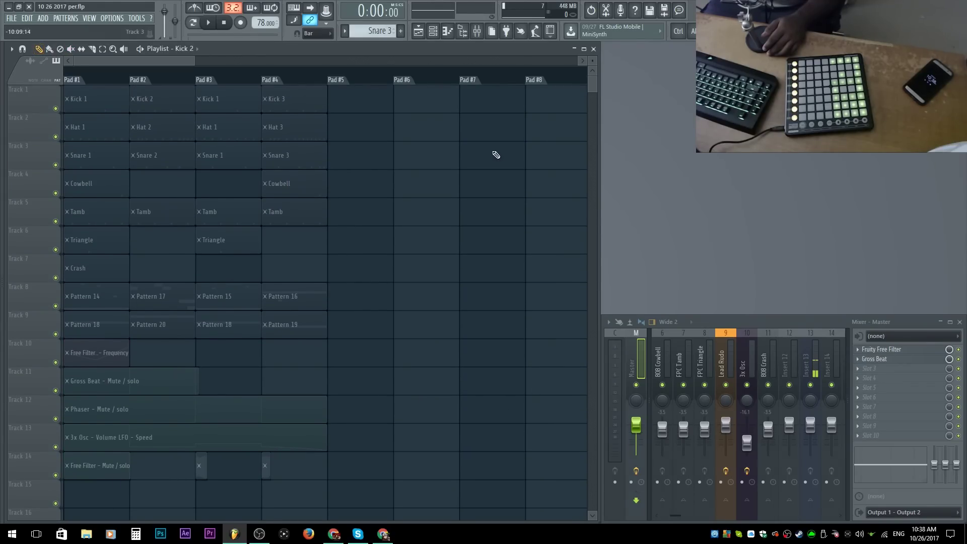
left_click(209, 24)
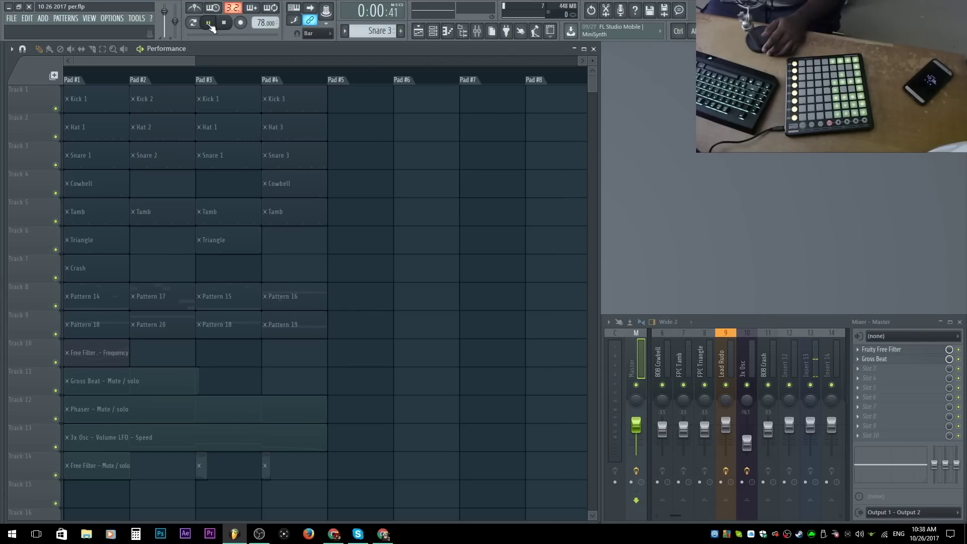
left_click(113, 100)
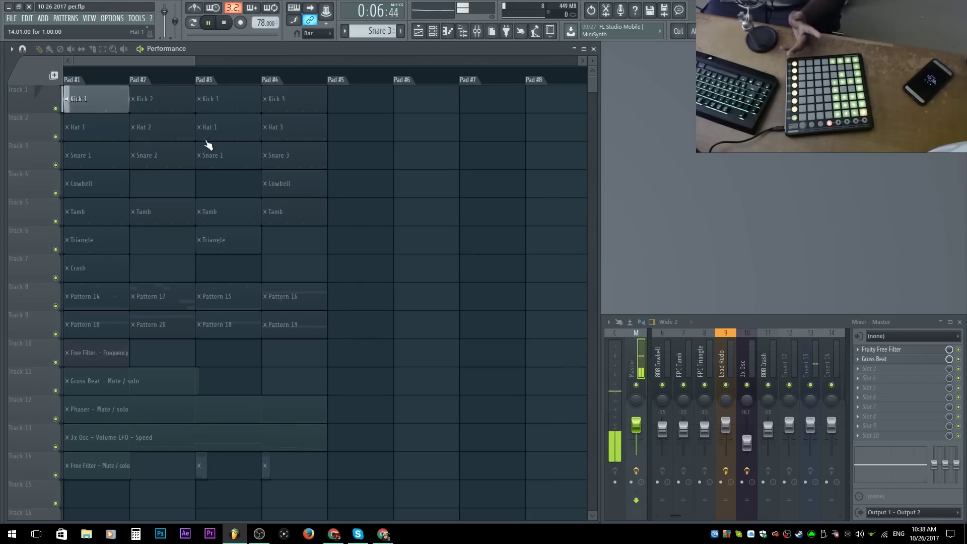
left_click(115, 132)
left_click(105, 155)
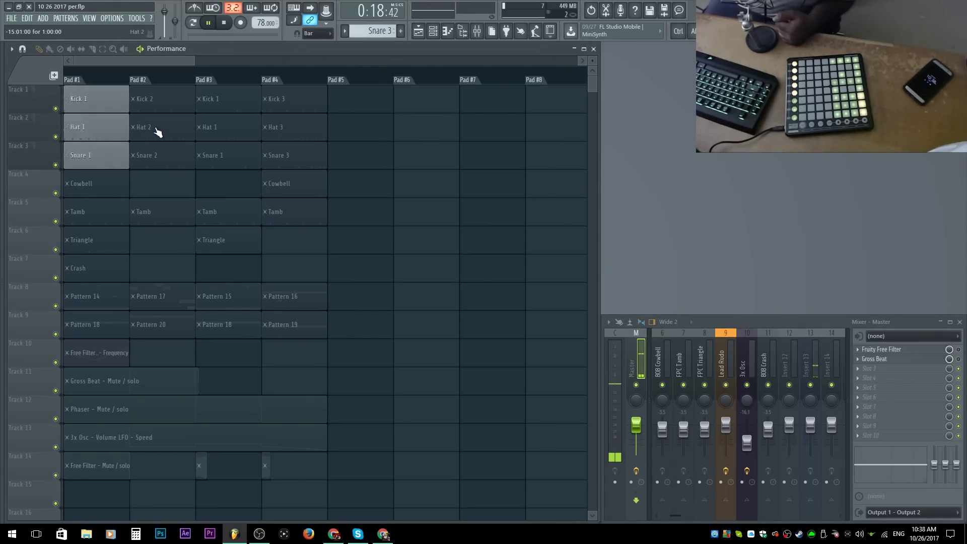
left_click(223, 25)
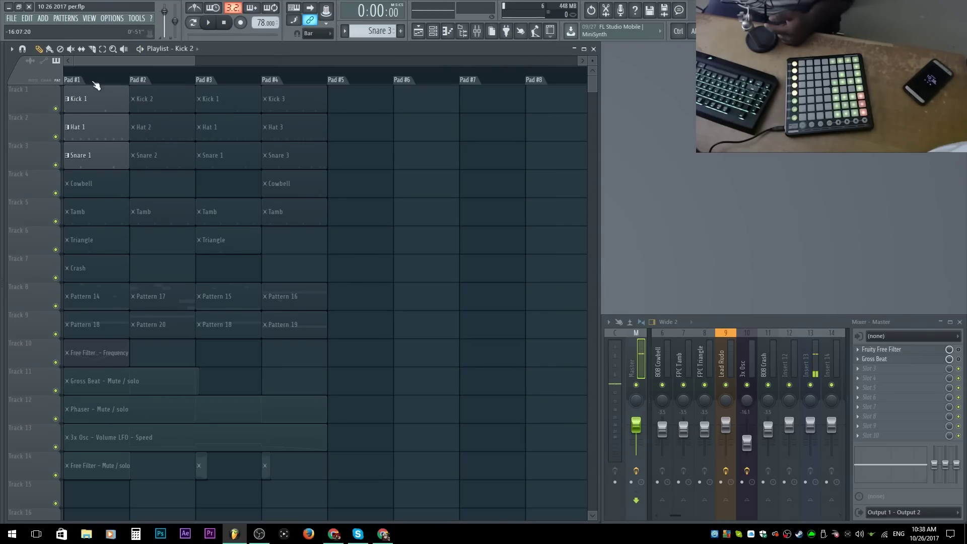
Play the performance again, trigger Kick 2, Kick 3 and the Pad #3 Kick 1 clip on Track 1 in turn, and stop playback
left_click(209, 25)
left_click(186, 93)
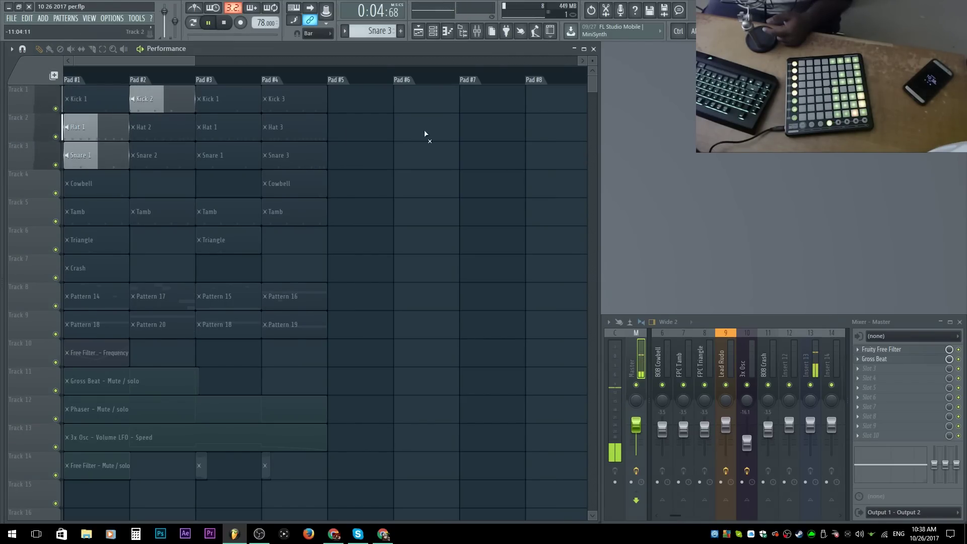
left_click(281, 102)
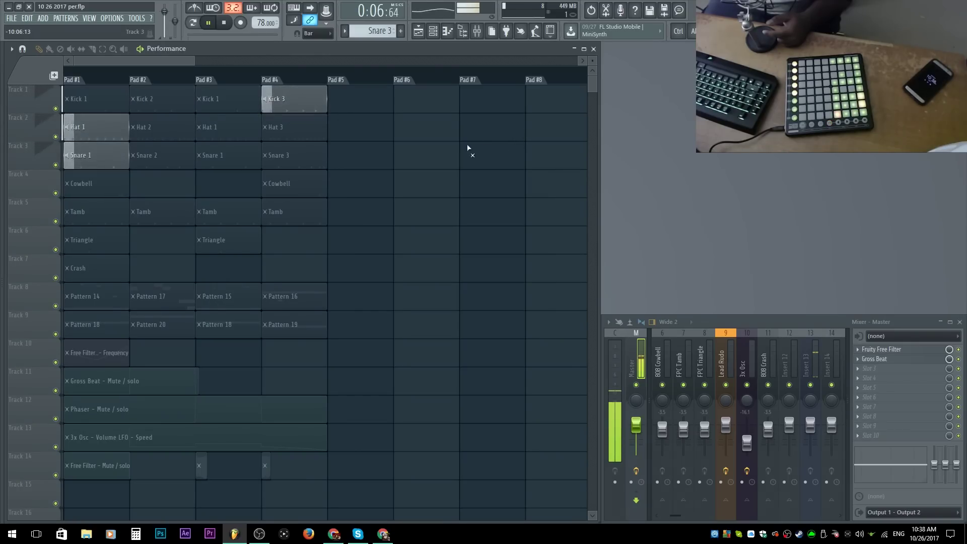
left_click(211, 100)
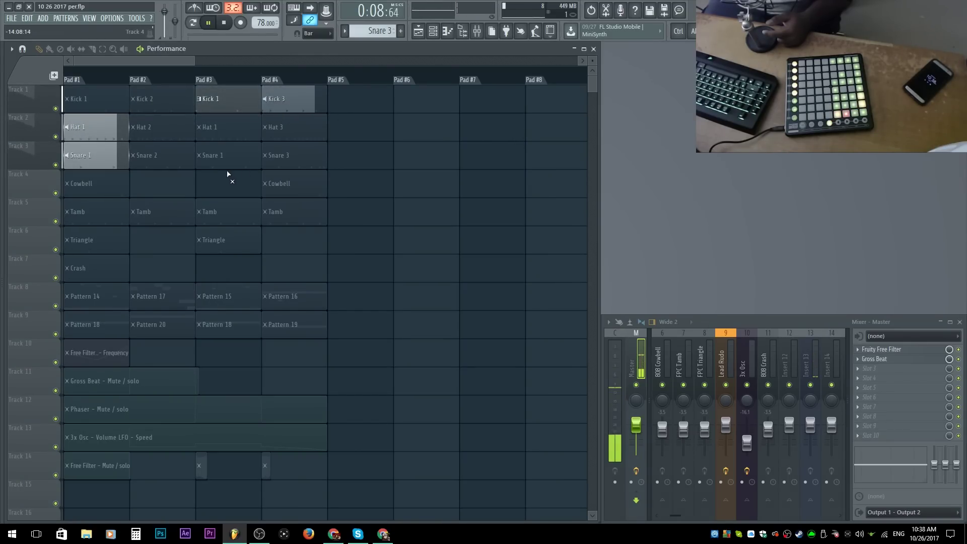
left_click(224, 23)
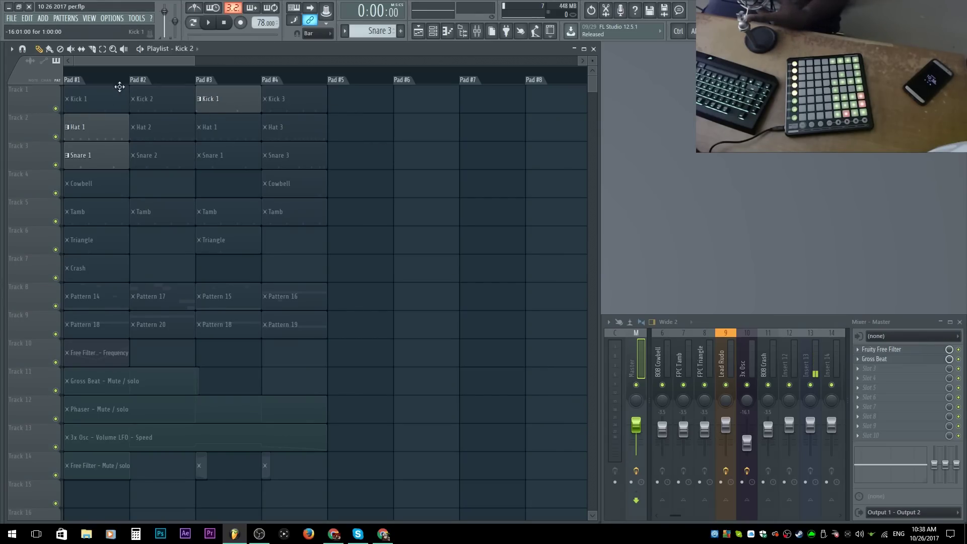
Trigger the Kick 1, Cowbell, Tamb, Crash and Pattern 14 clips under Pad #1
left_click(95, 180)
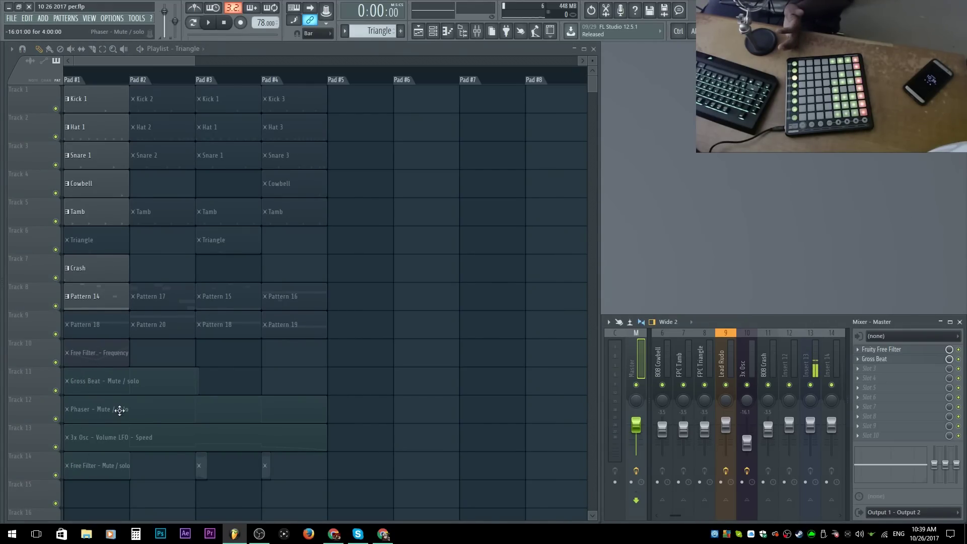
Initialise the song with Fruity Free Filter and Gross Beat switched off on the Master track, and check it by starting and stopping playback
left_click(724, 362)
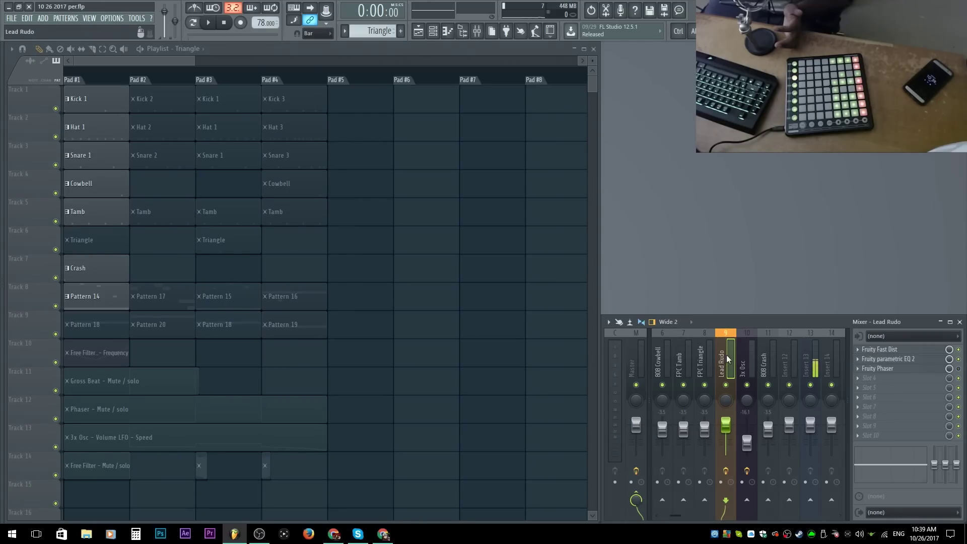
left_click(103, 352)
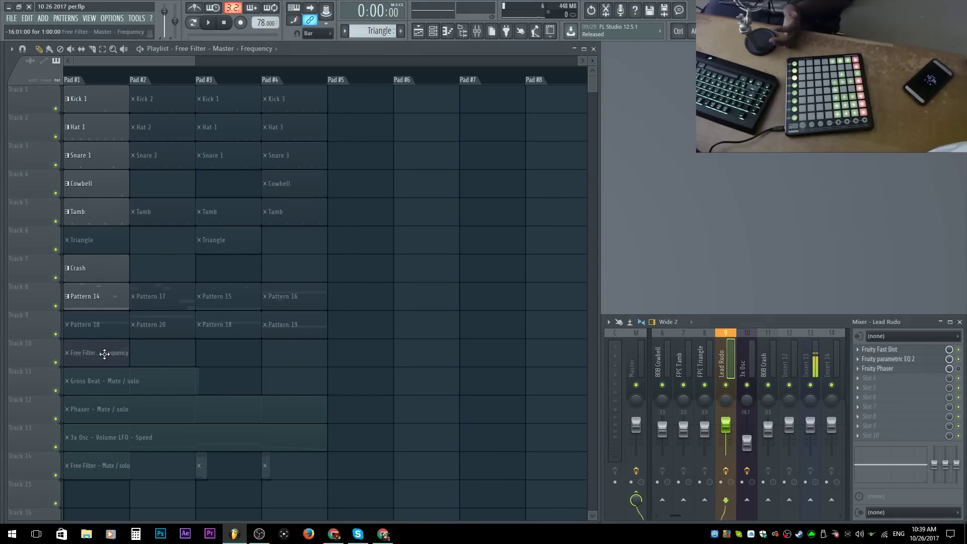
left_click(630, 363)
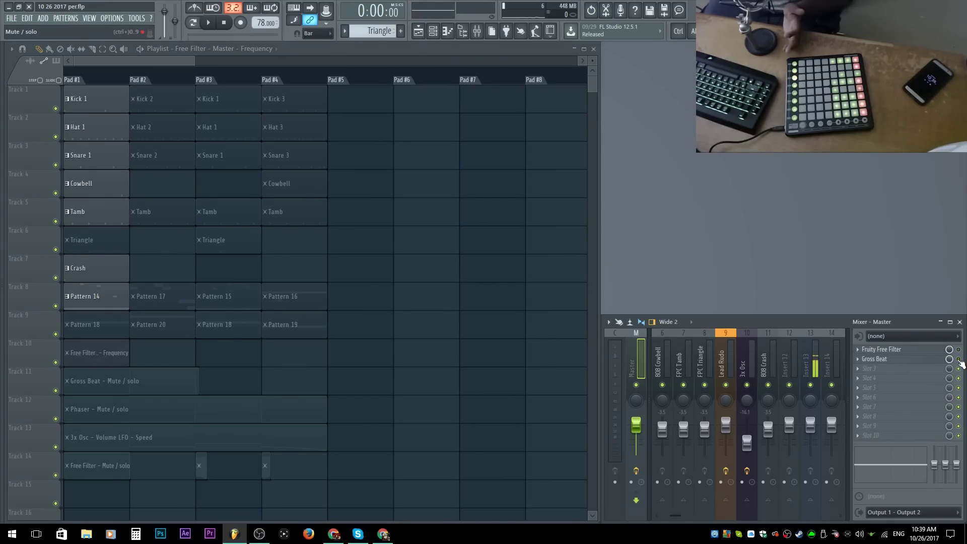
right_click(959, 351)
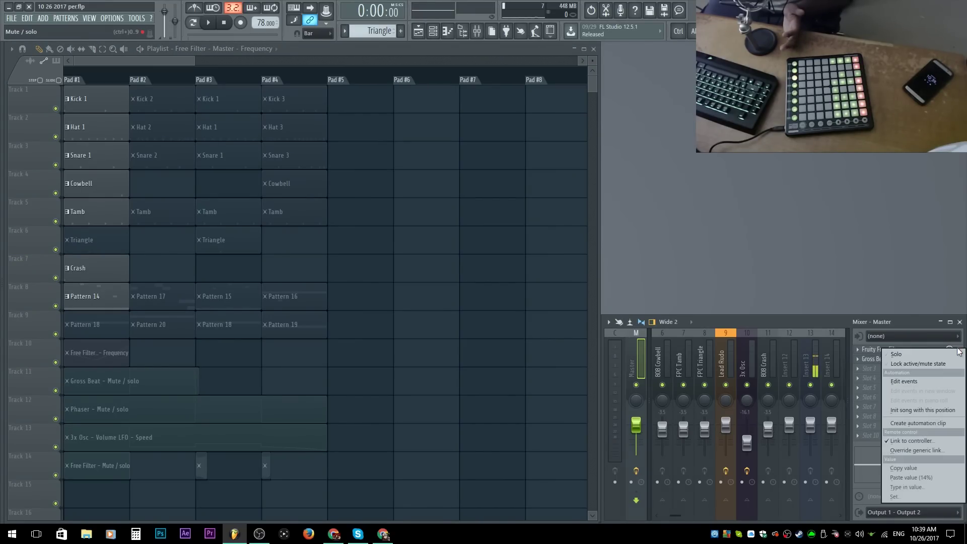
left_click(938, 407)
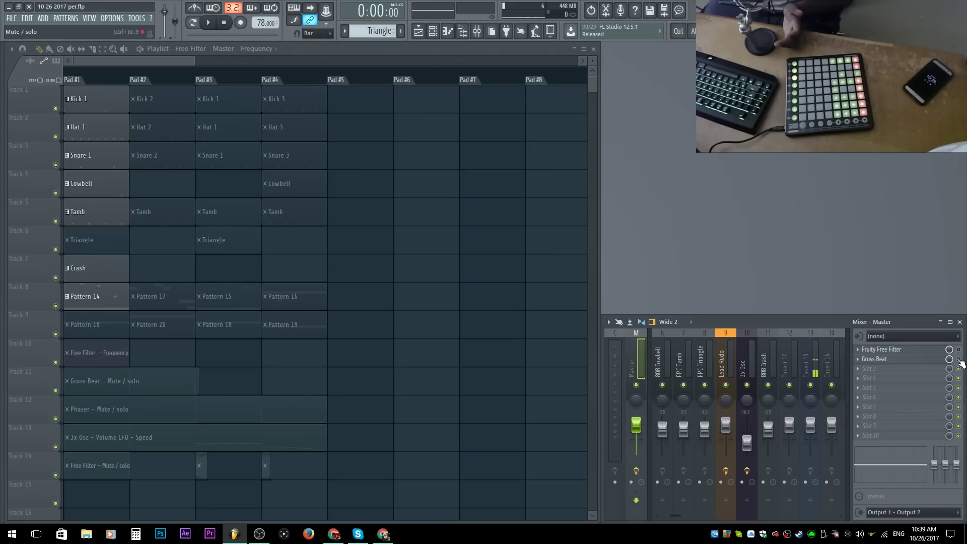
right_click(959, 360)
left_click(895, 418)
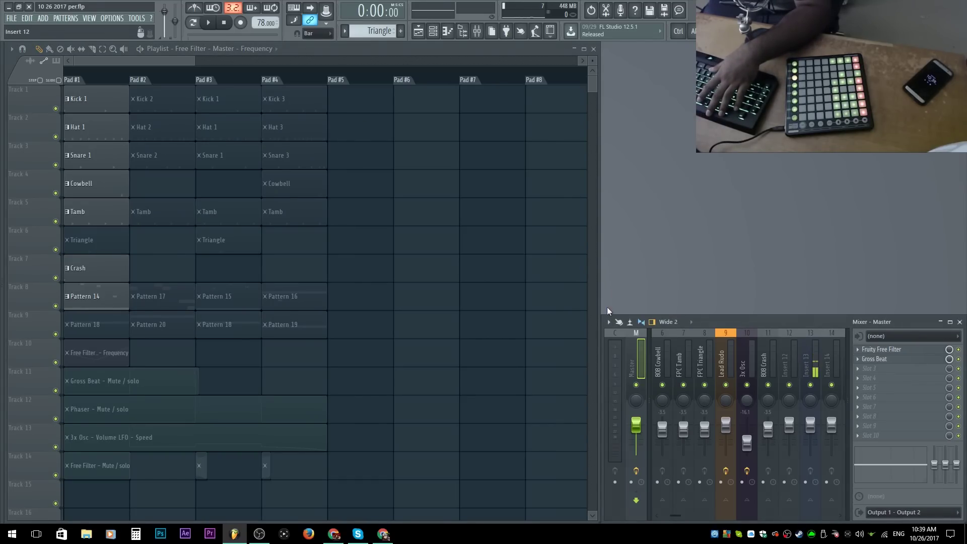
key("space")
key("space")
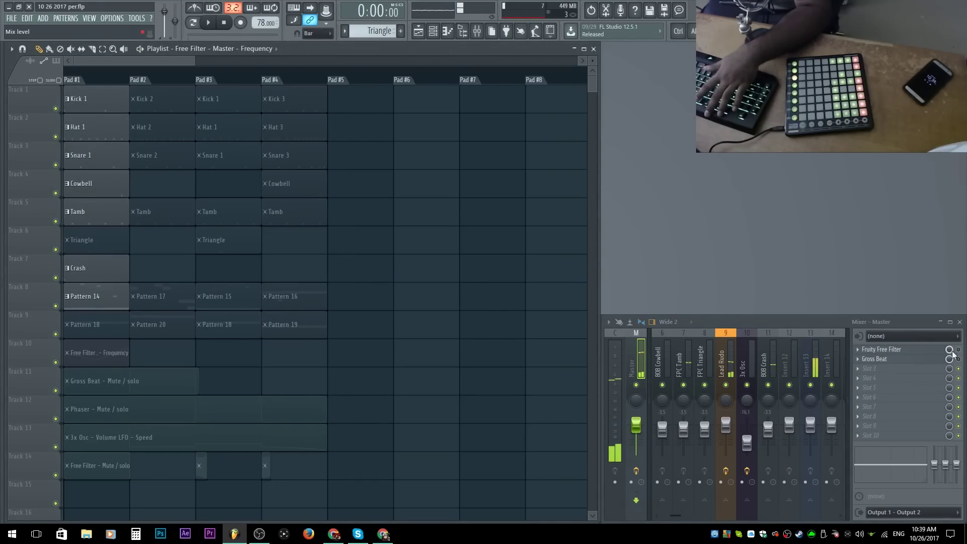
Open the Fruity Free Filter effect on the Master track
scroll(31, 475, "up", 1)
scroll(31, 476, "up", 3)
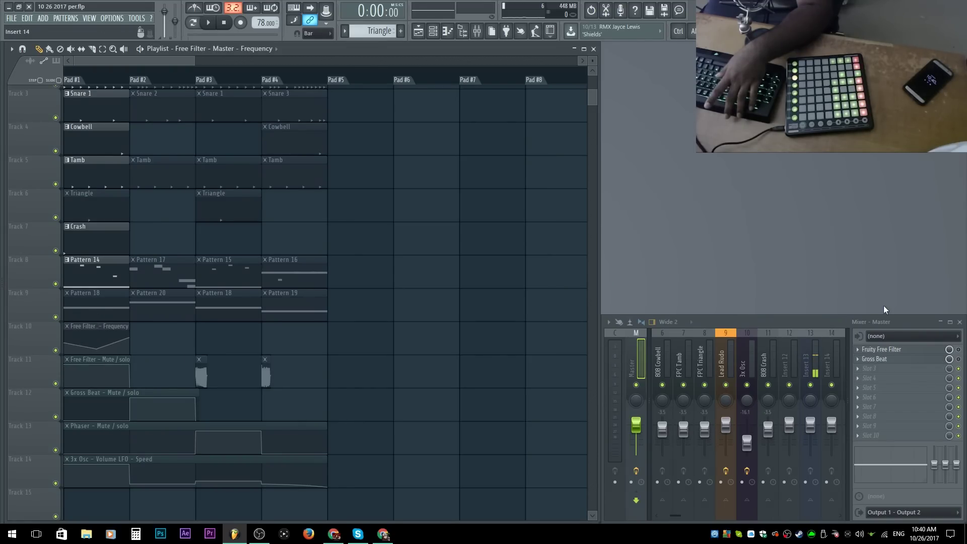
left_click(908, 354)
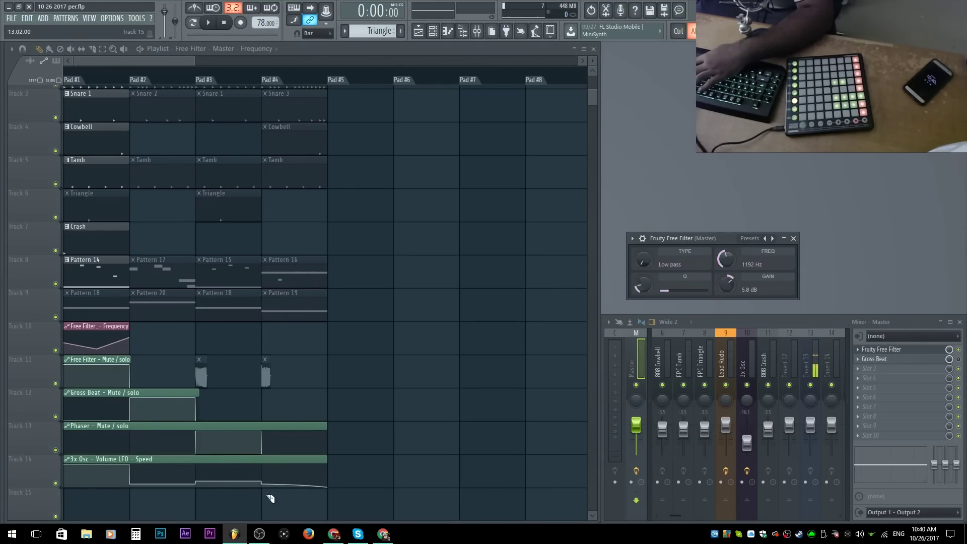
Slice the Gross Beat, Phaser and 3x Osc automation clips at the pad boundaries, and delete the Phaser pieces under Pad #2 and Pad #4
left_click_drag(270, 498, 274, 409)
left_click_drag(192, 501, 191, 436)
left_click_drag(133, 517, 130, 402)
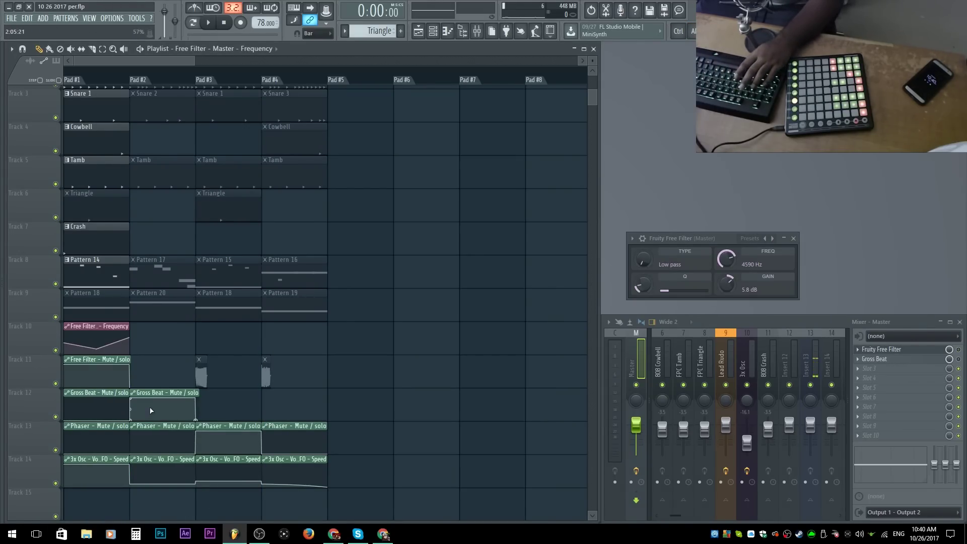
right_click(161, 425)
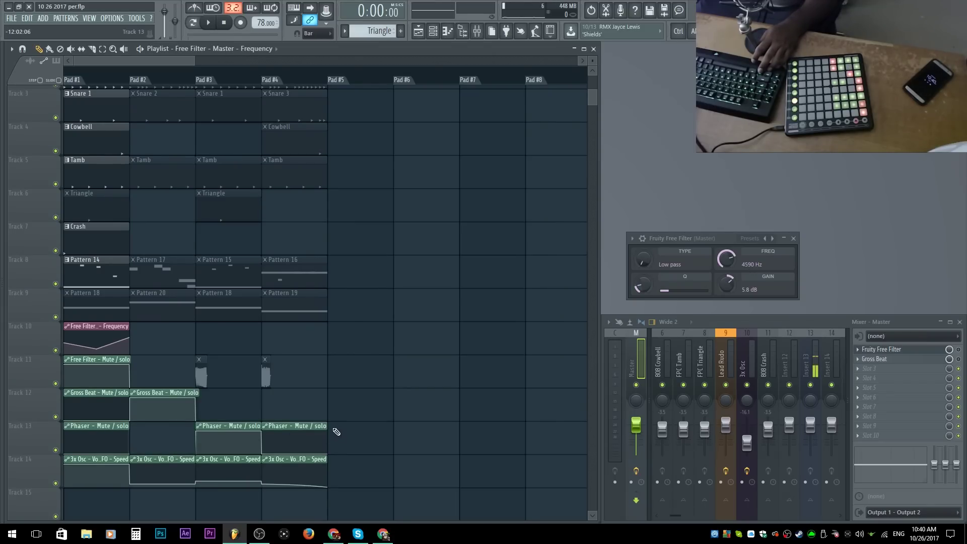
right_click(307, 426)
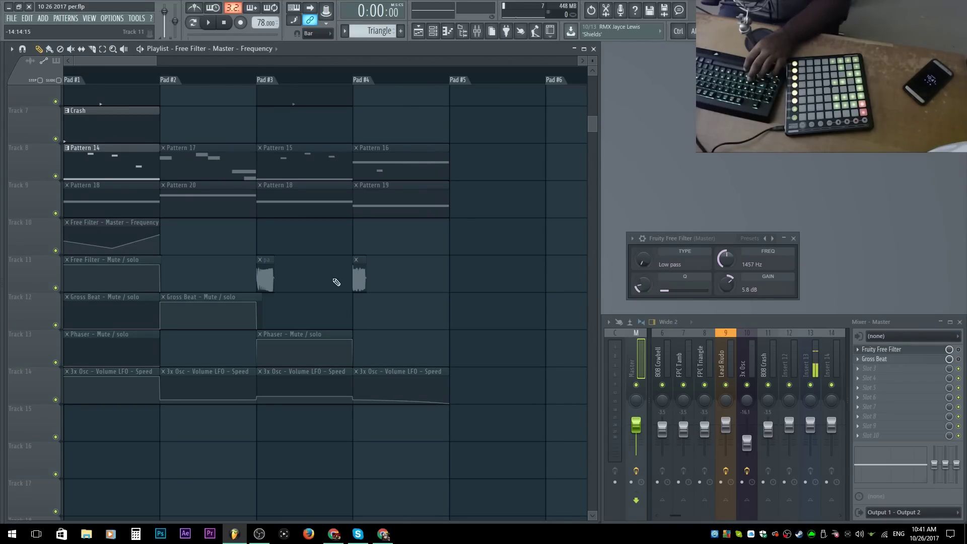
Move the two short audio clips from Track 11 under Pad #3 and Pad #4 to Track 15 under Pad #1 and Pad #2
left_click_drag(304, 253, 265, 272)
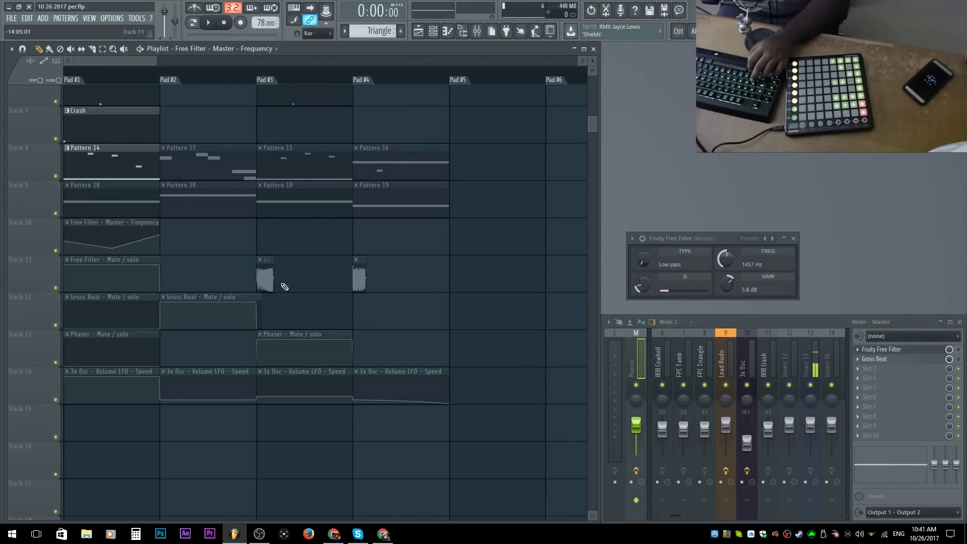
left_click_drag(452, 288, 216, 249)
left_click_drag(265, 272, 70, 451)
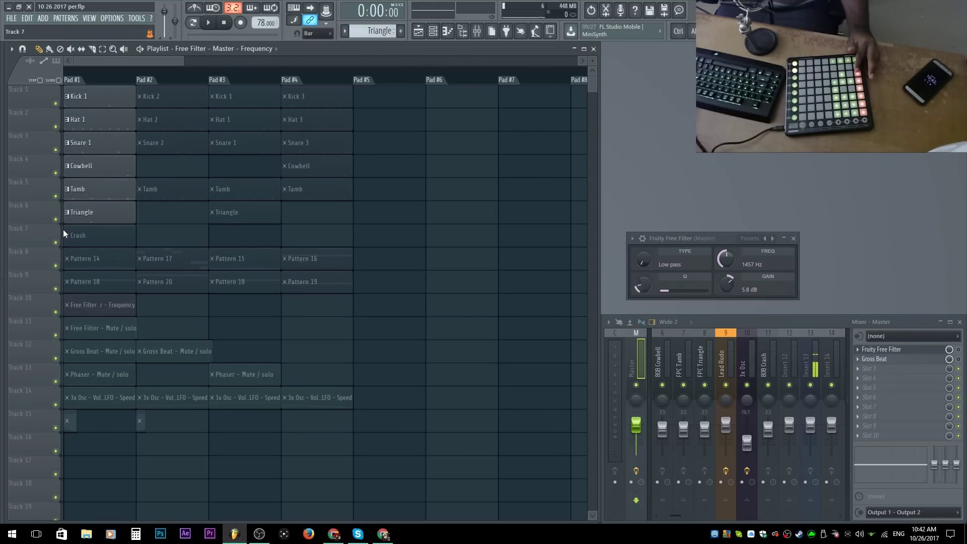
Activate Crash and Pattern 14 under Pad #1 and play the performance twice, triggering Kick 3 on Track 1 during the second run
left_click(64, 233)
left_click(65, 258)
key("space")
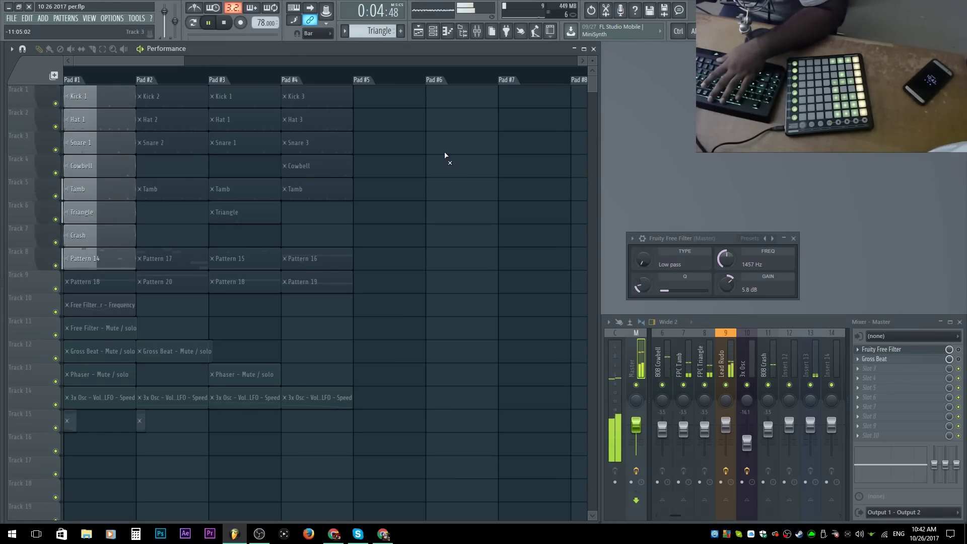
key("space")
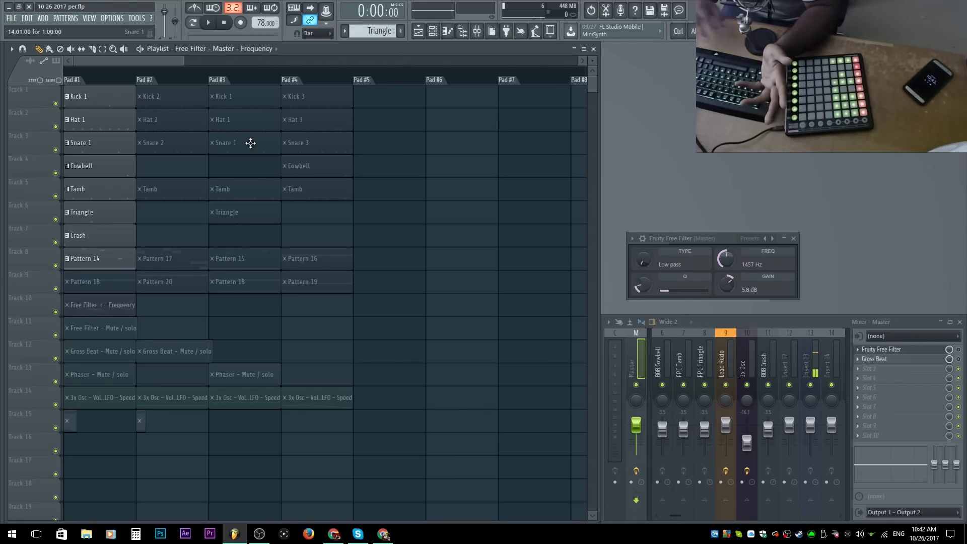
key("space")
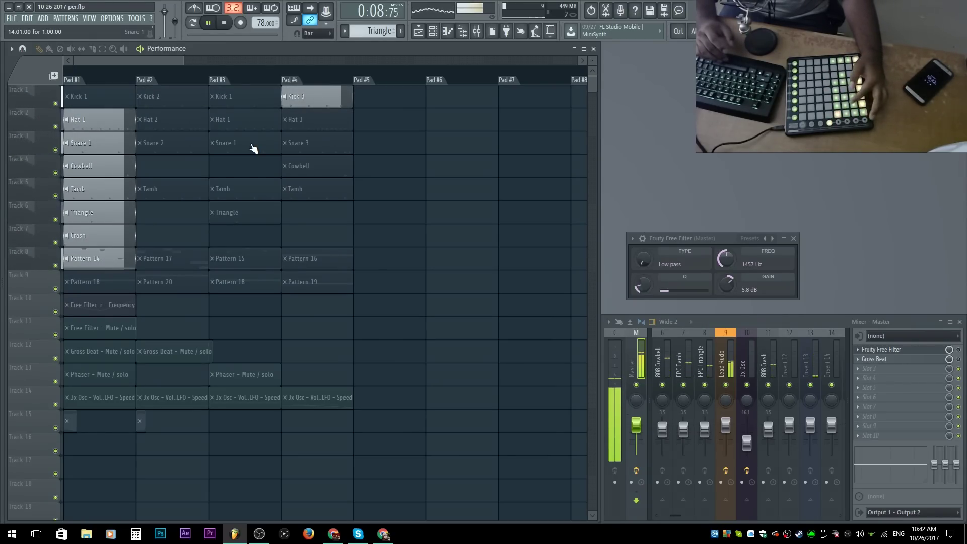
key("space")
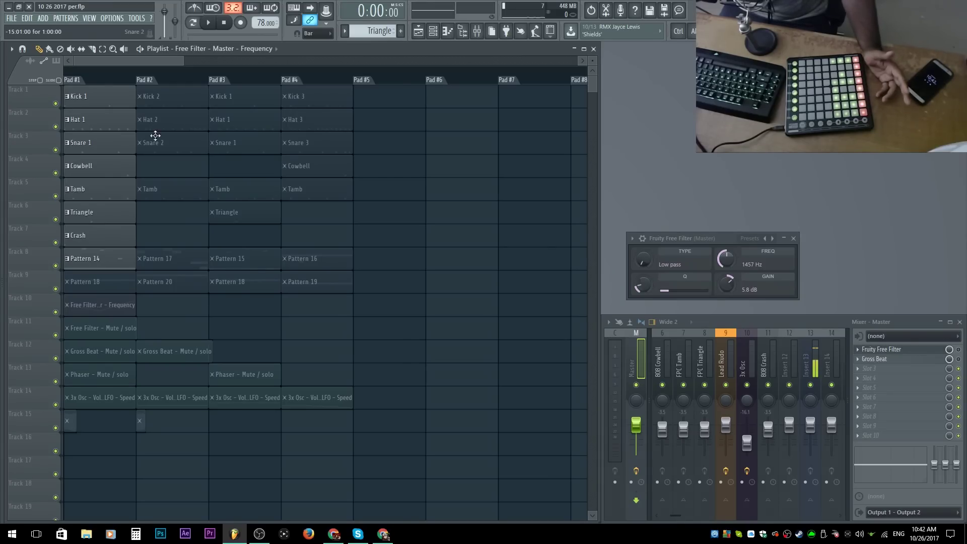
Set the press mode in Track 1's performance settings to Retrigger
right_click(35, 95)
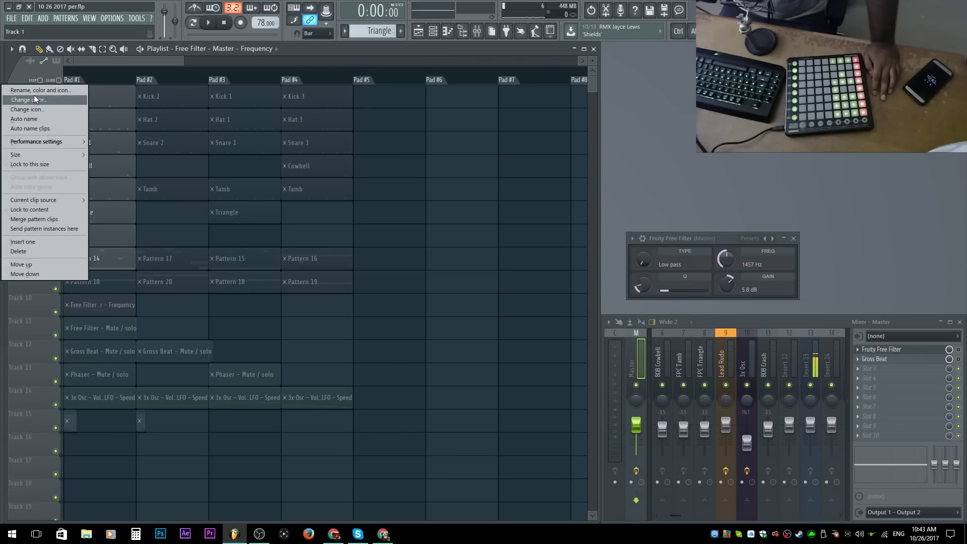
mouse_move(43, 141)
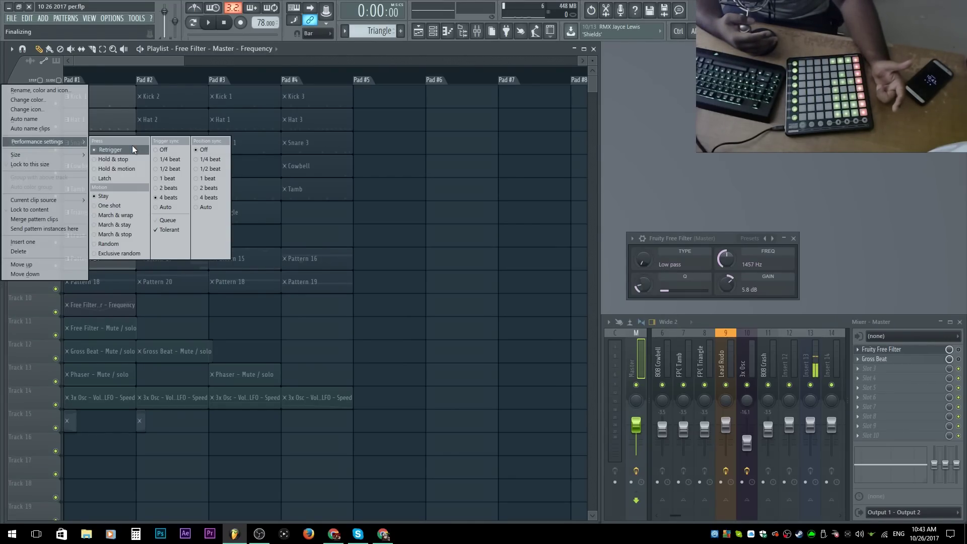
left_click(133, 149)
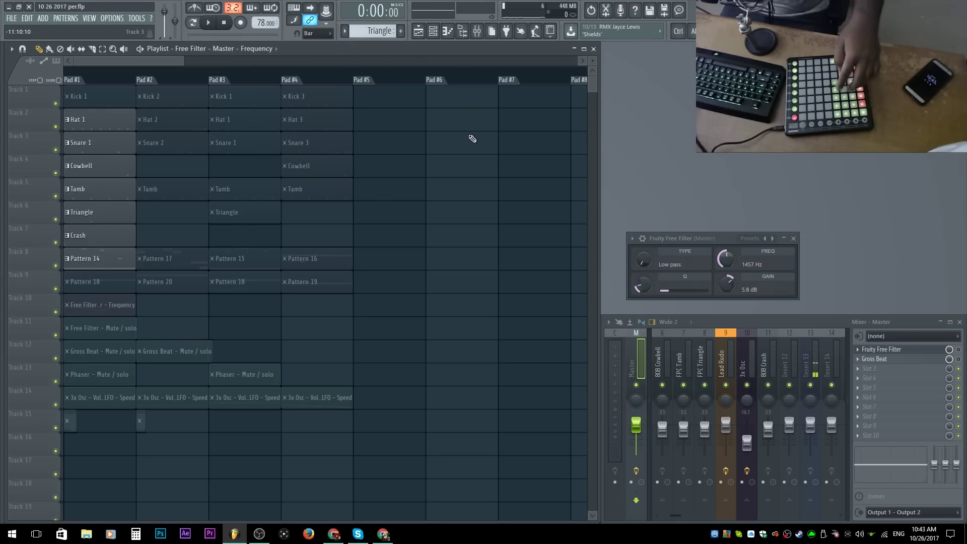
Try the Latch press mode on Track 1 and return the track to Retrigger
right_click(20, 93)
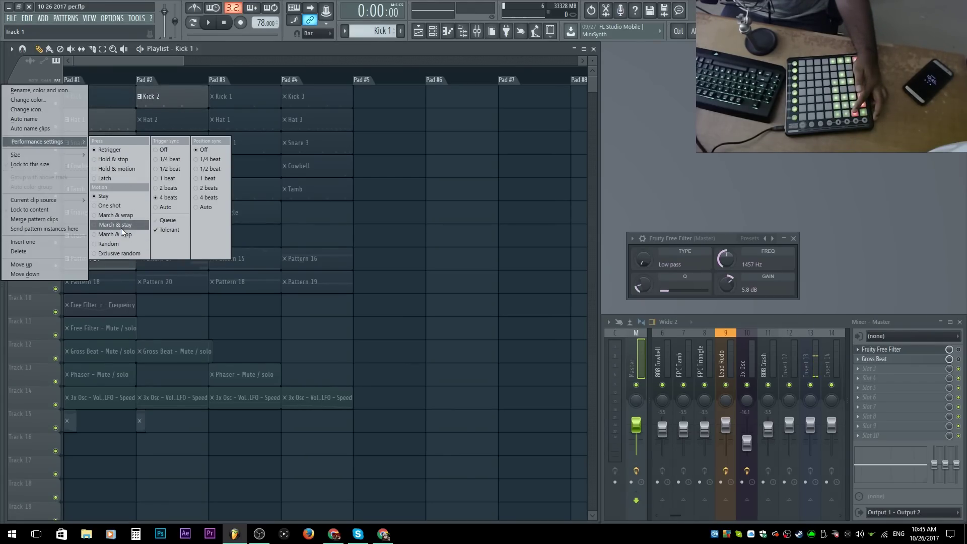
left_click(122, 203)
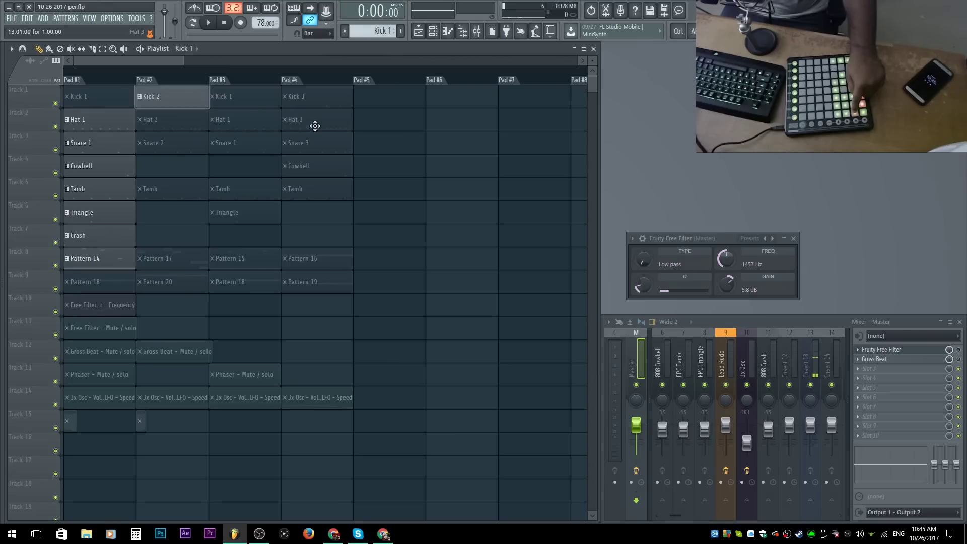
right_click(32, 99)
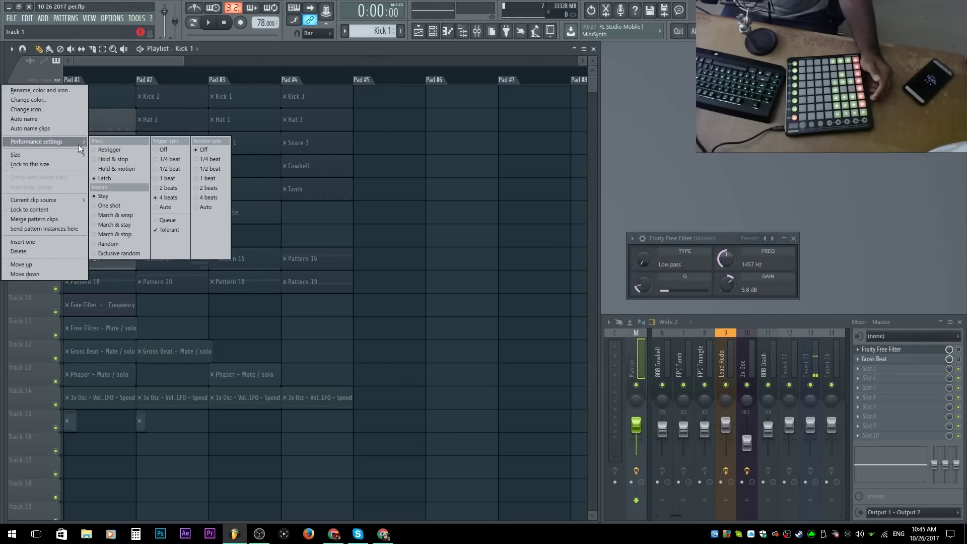
left_click(106, 151)
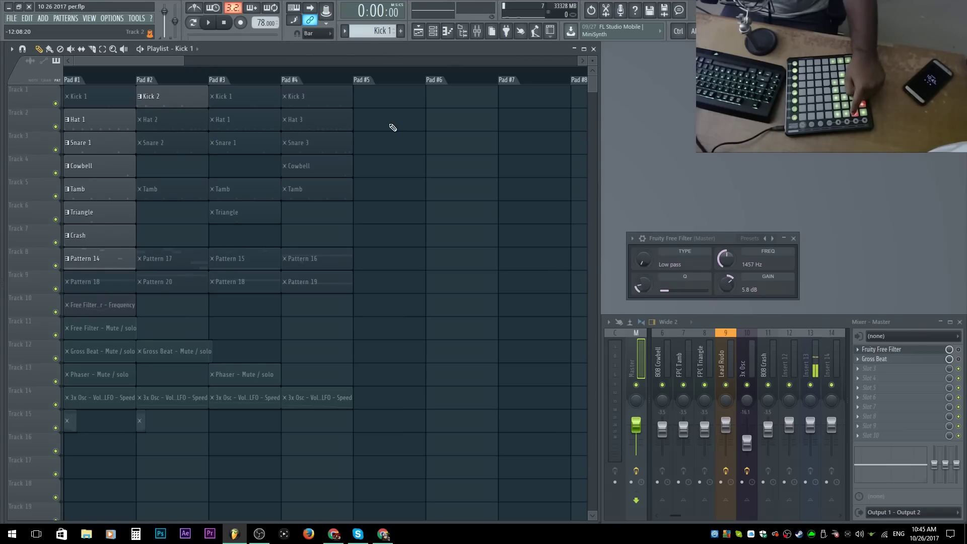
right_click(23, 94)
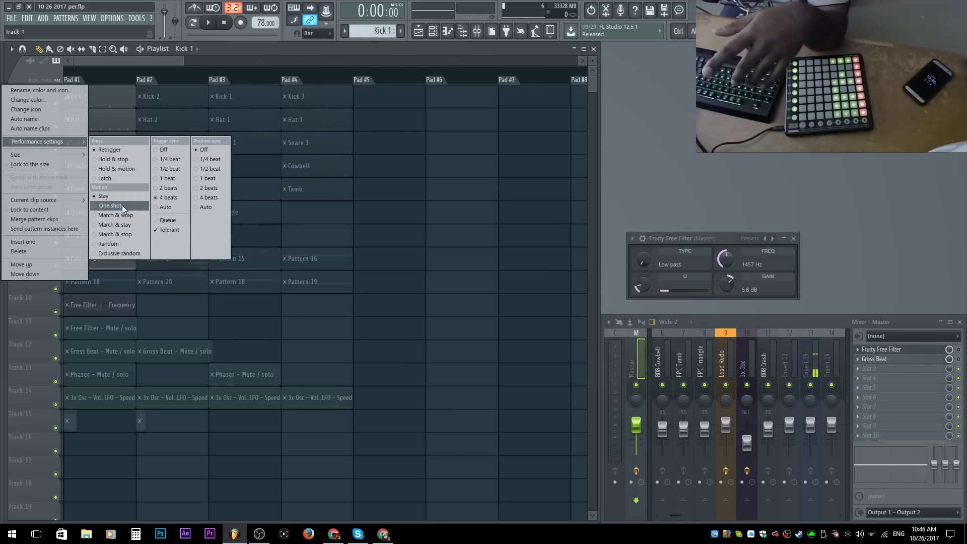
left_click(364, 305)
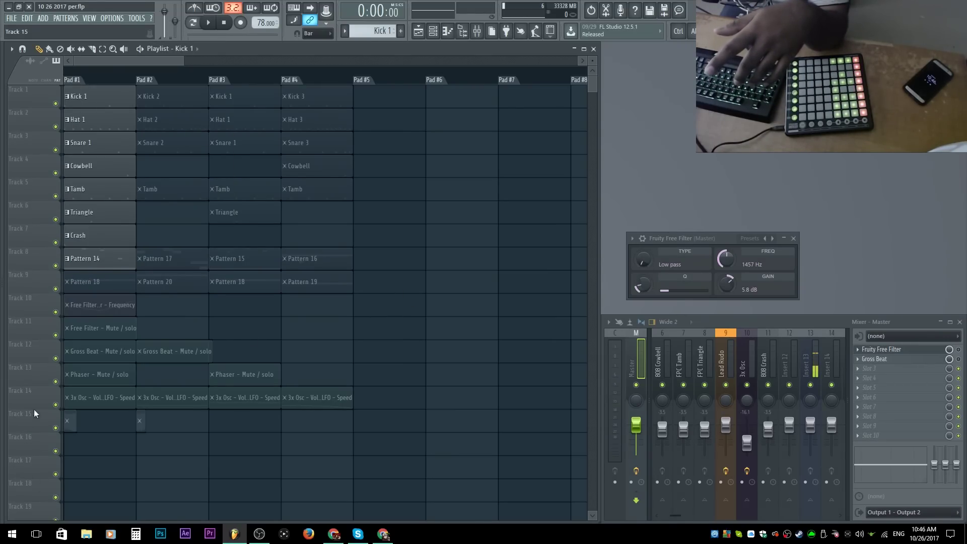
Set the motion mode in Track 15's performance settings to One shot
right_click(34, 415)
left_click(234, 397)
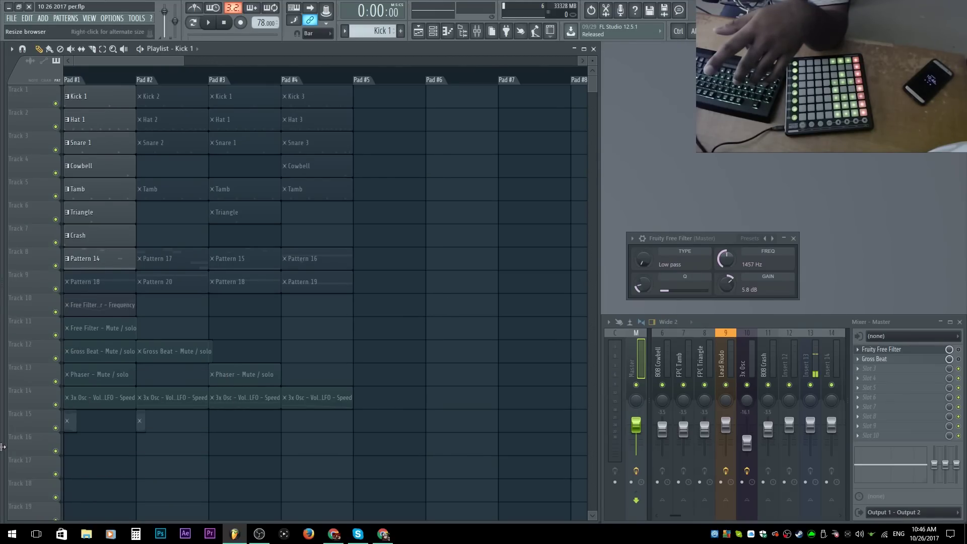
right_click(32, 416)
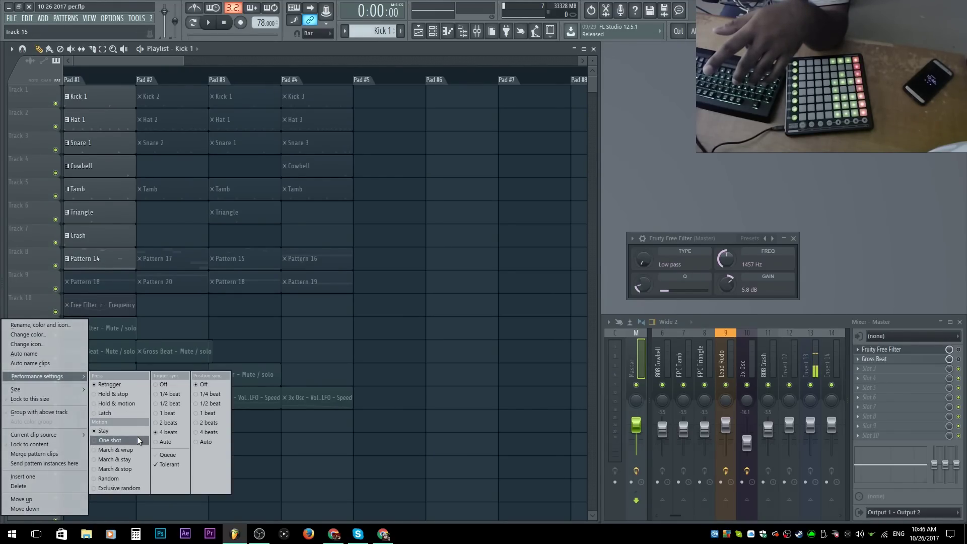
left_click(137, 438)
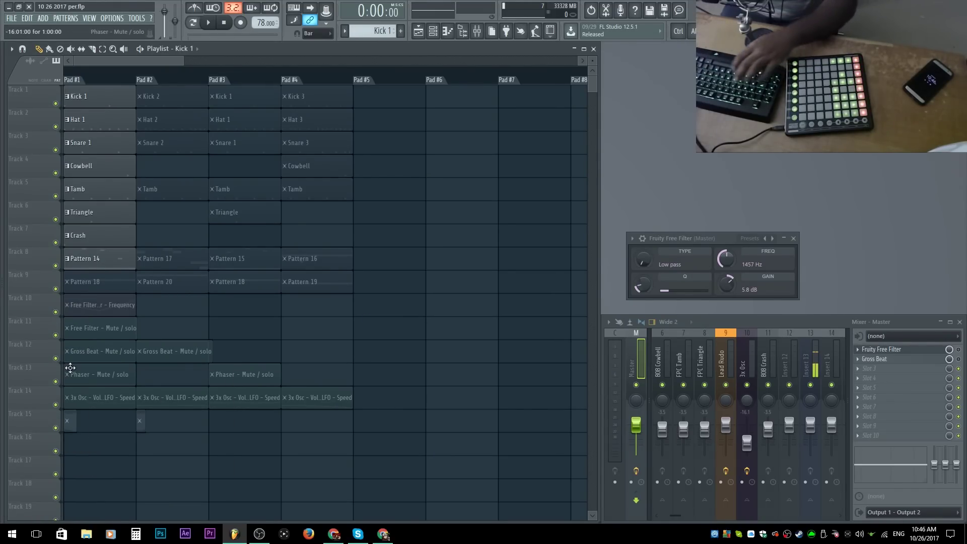
Play the performance, trigger the short audio clip on Track 15 under Pad #1, and stop playback
key("space")
left_click(71, 420)
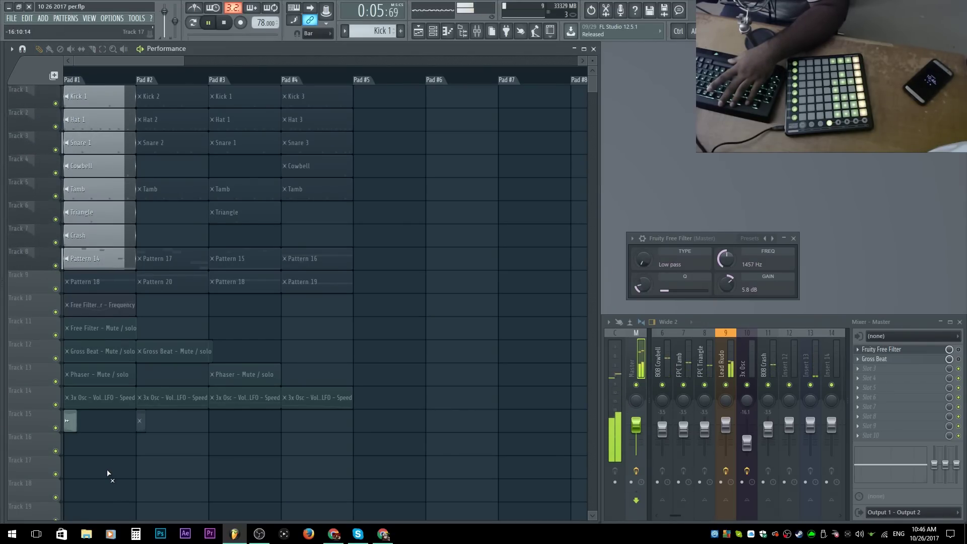
key("space")
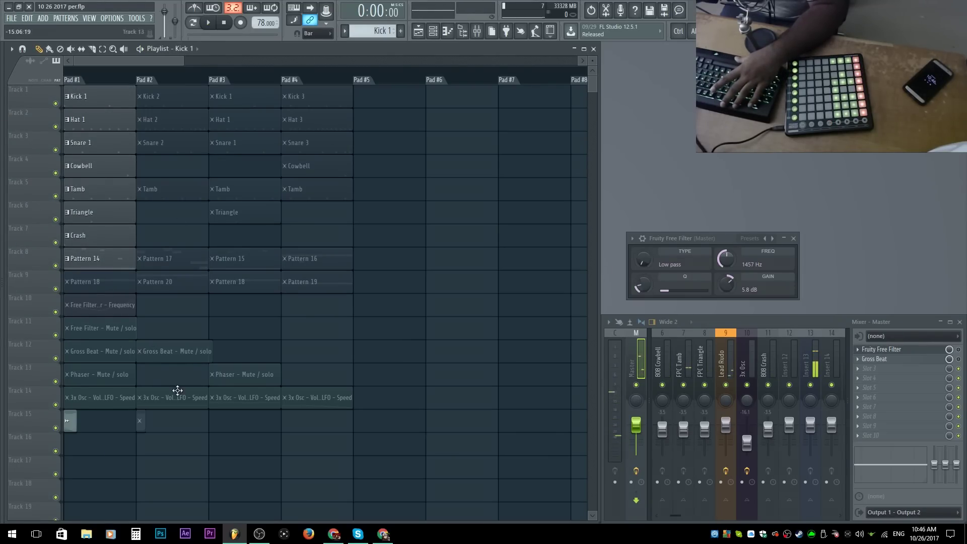
Set the motion mode in Track 1's performance settings to March & wrap, and play the performance to hear it before stopping
scroll(197, 406, "up", 2)
left_click_drag(196, 406, 297, 451)
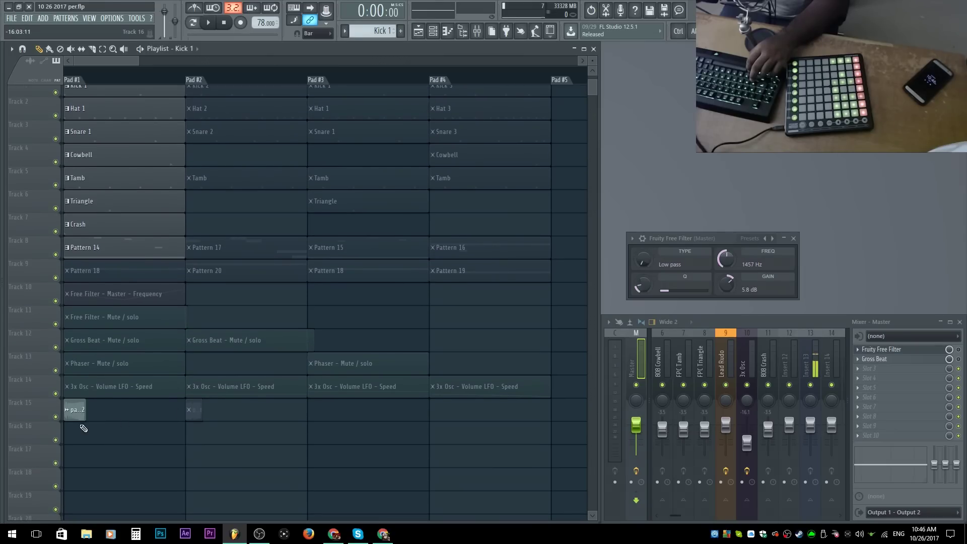
right_click(24, 409)
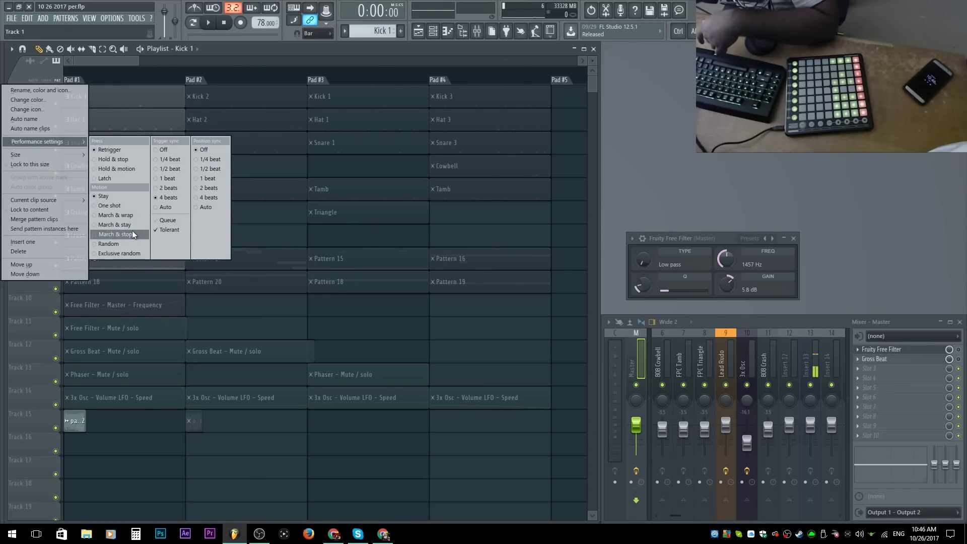
left_click(132, 218)
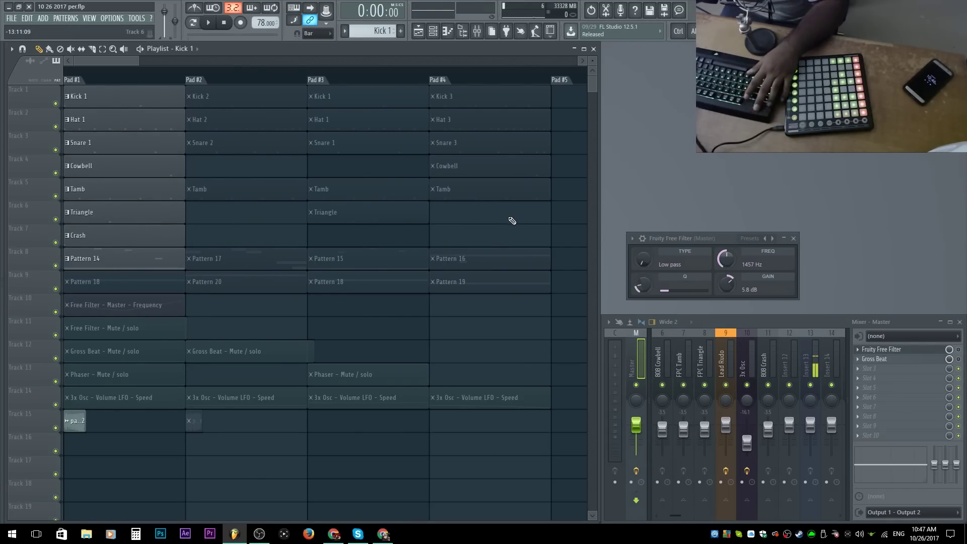
scroll(482, 213, "up", 2)
scroll(462, 322, "up", 2)
scroll(403, 222, "down", 4)
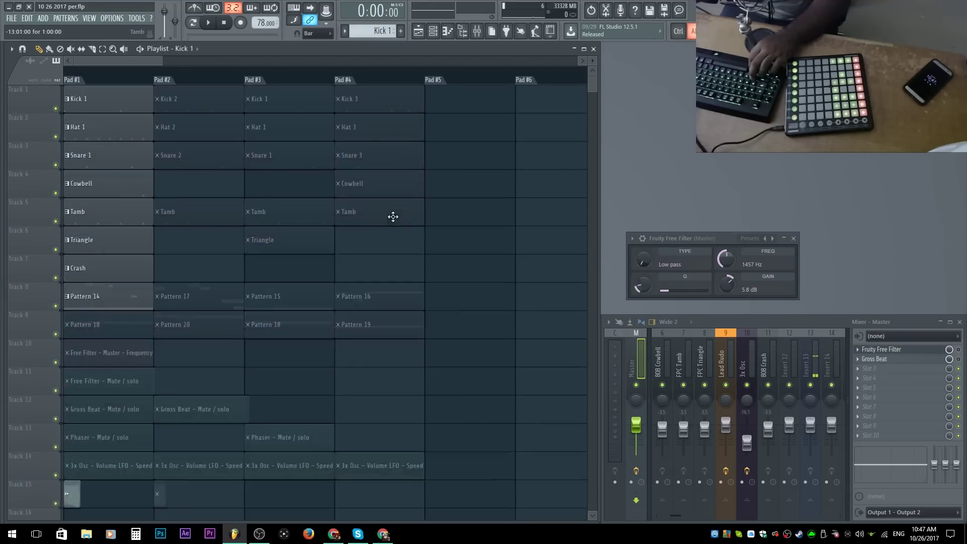
key("space")
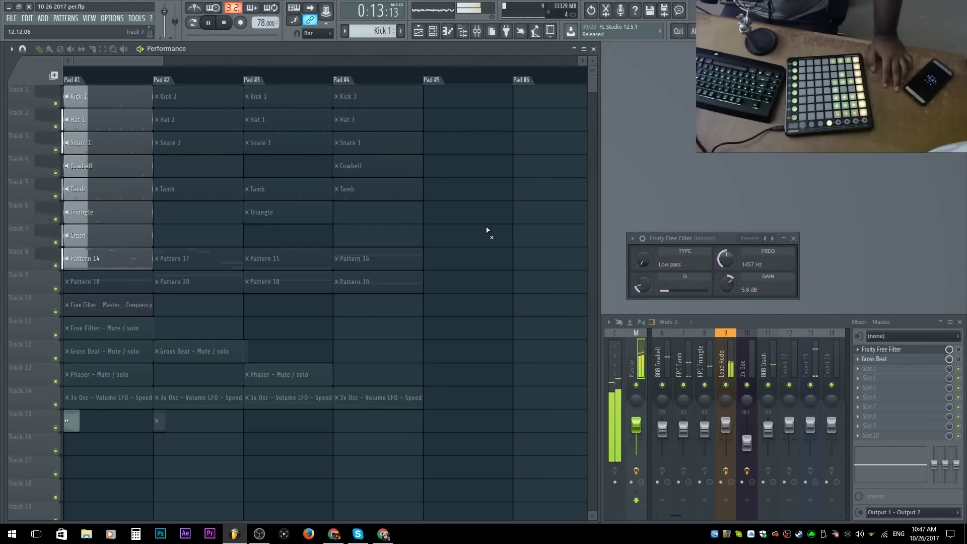
left_click(225, 23)
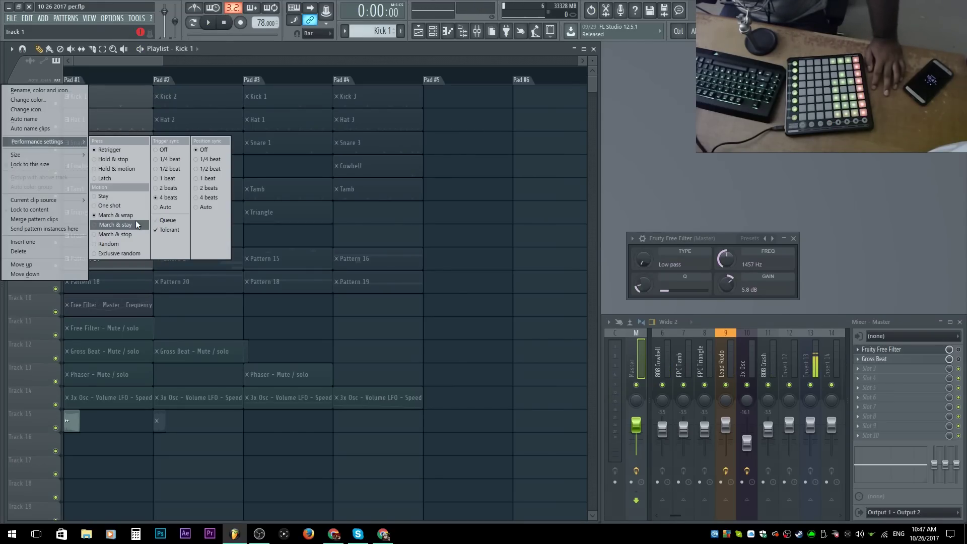
Set Track 1's motion mode to March & stay and play the performance starting from the Kick 1 clip under Pad #3
left_click(135, 222)
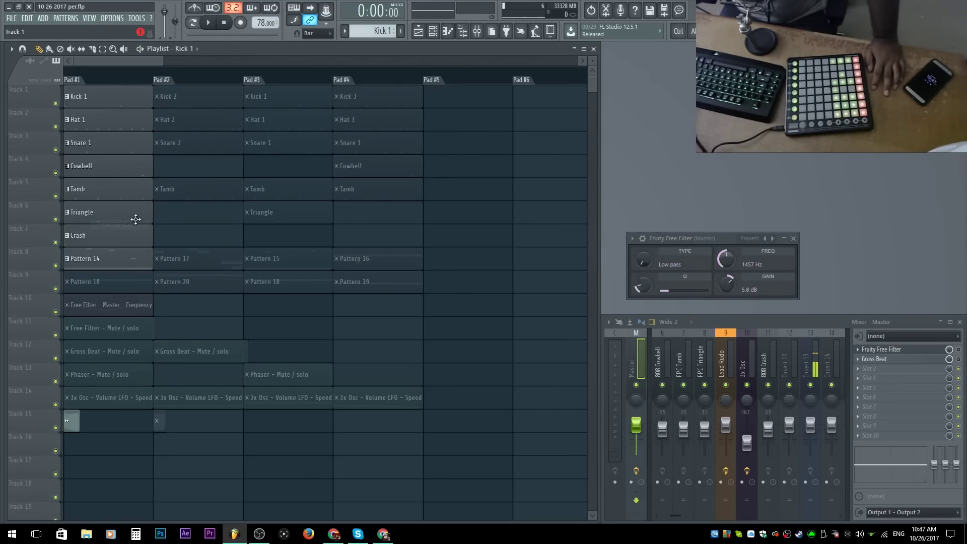
left_click(315, 99)
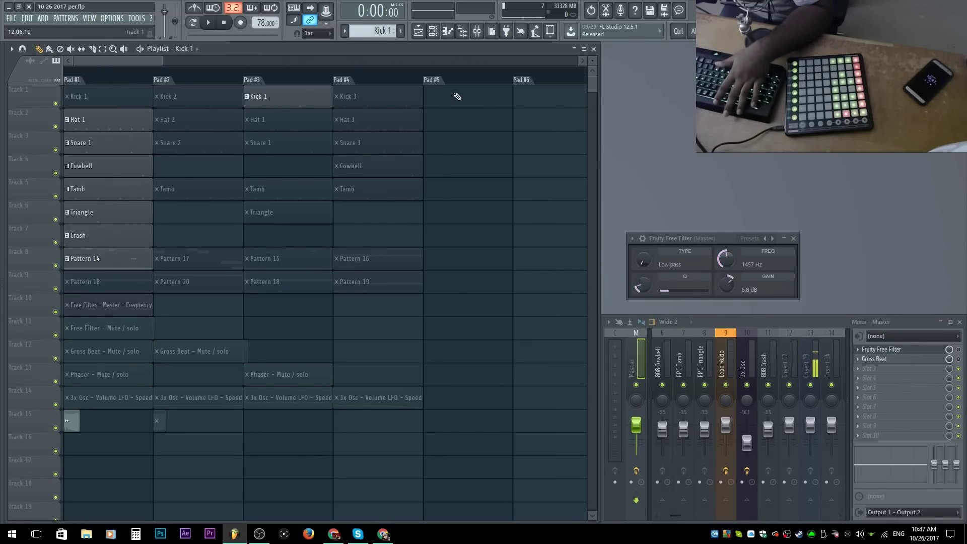
right_click(16, 89)
mouse_move(40, 142)
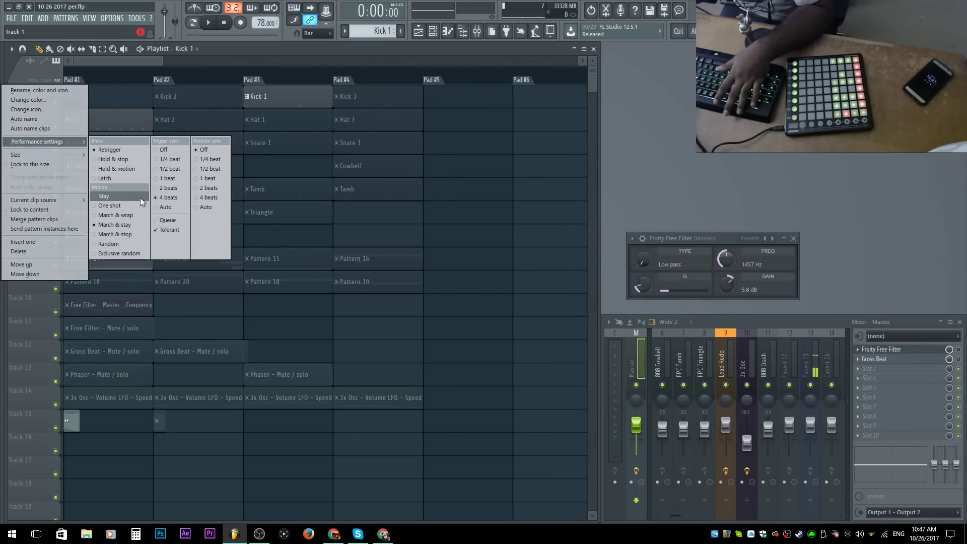
left_click(506, 187)
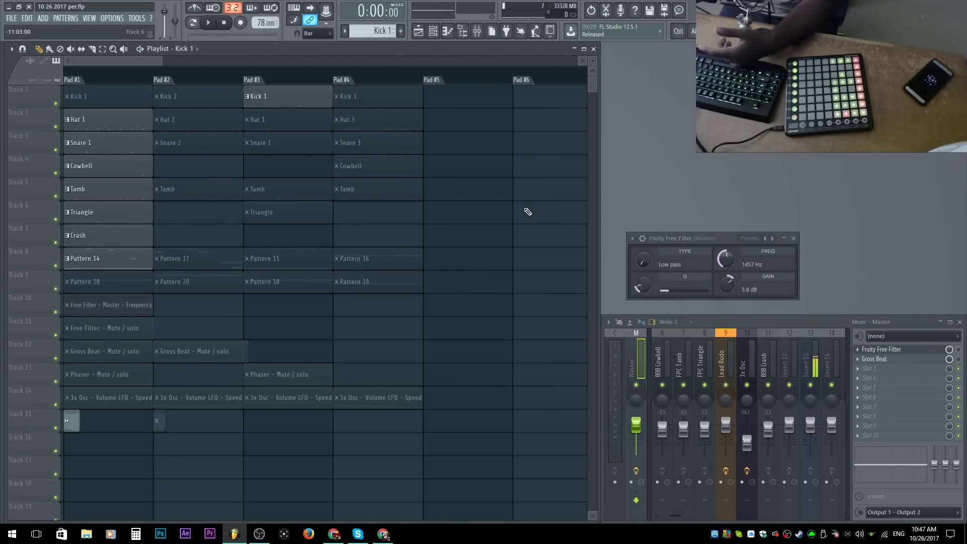
key("space")
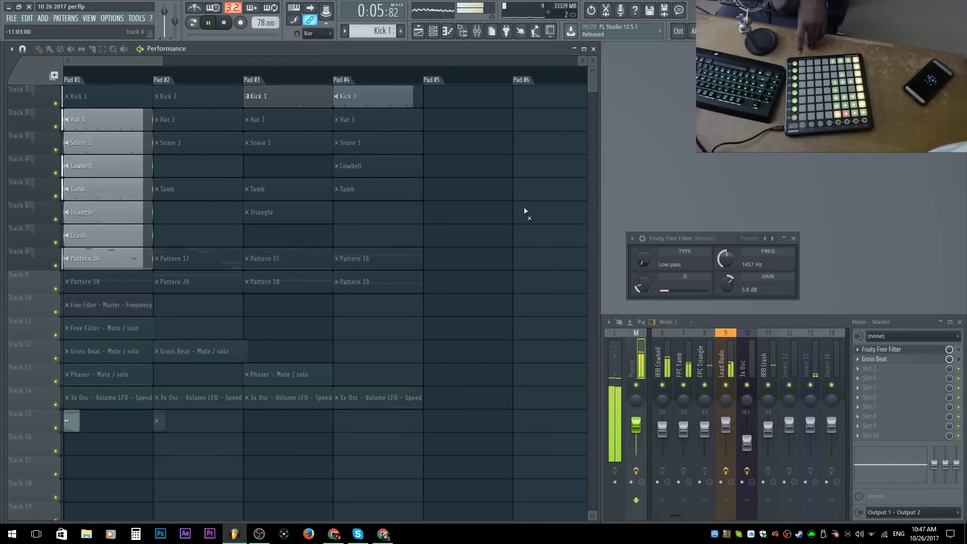
key("space")
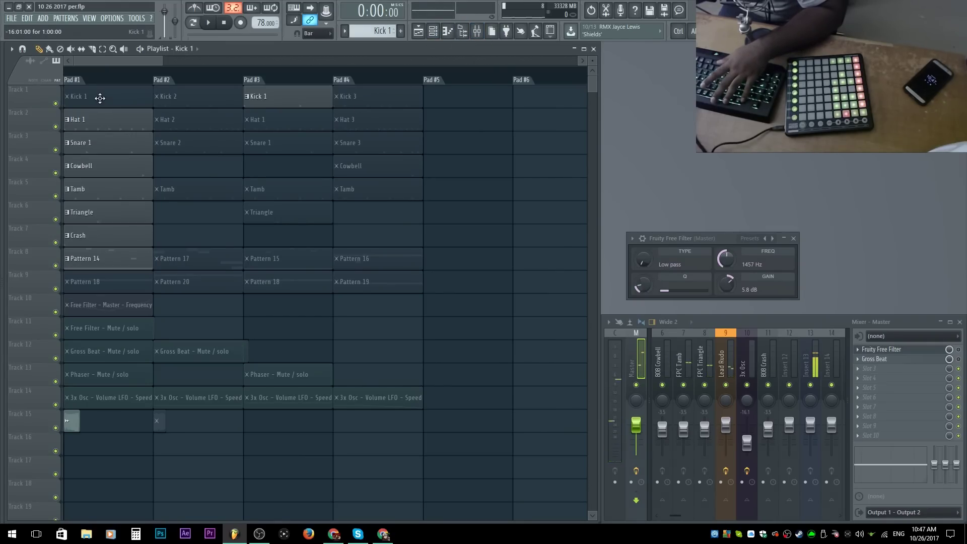
Try the March & stop motion mode on Track 1 by playing the performance and stopping playback
right_click(18, 90)
mouse_move(40, 141)
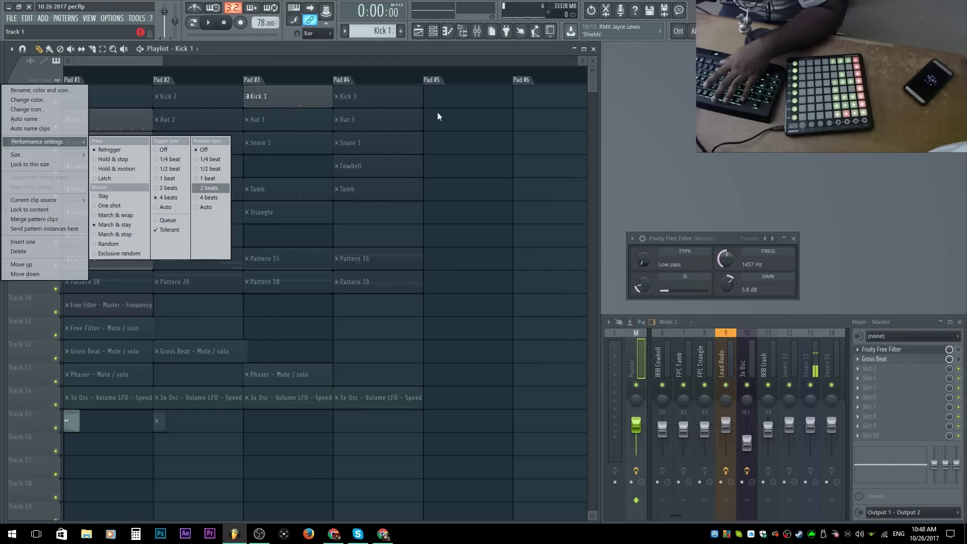
left_click(135, 234)
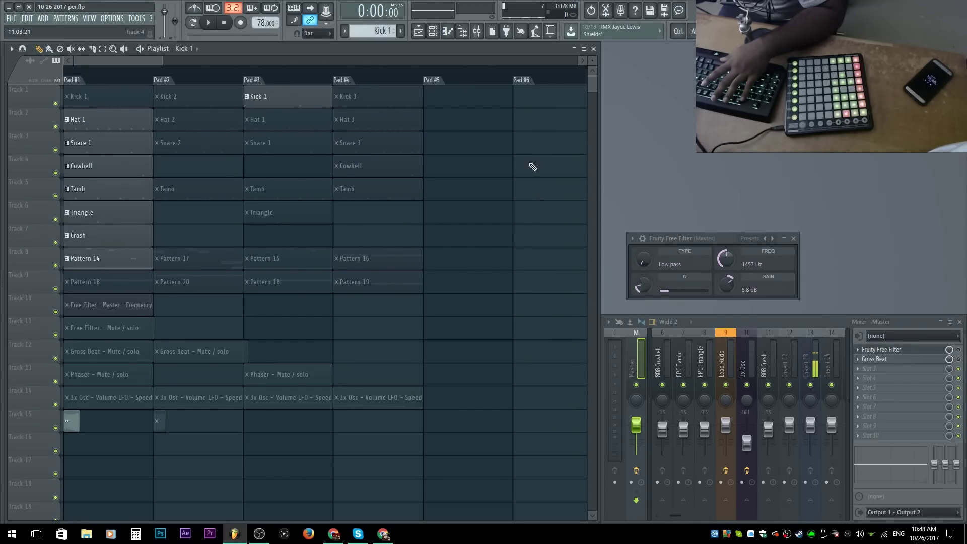
key("space")
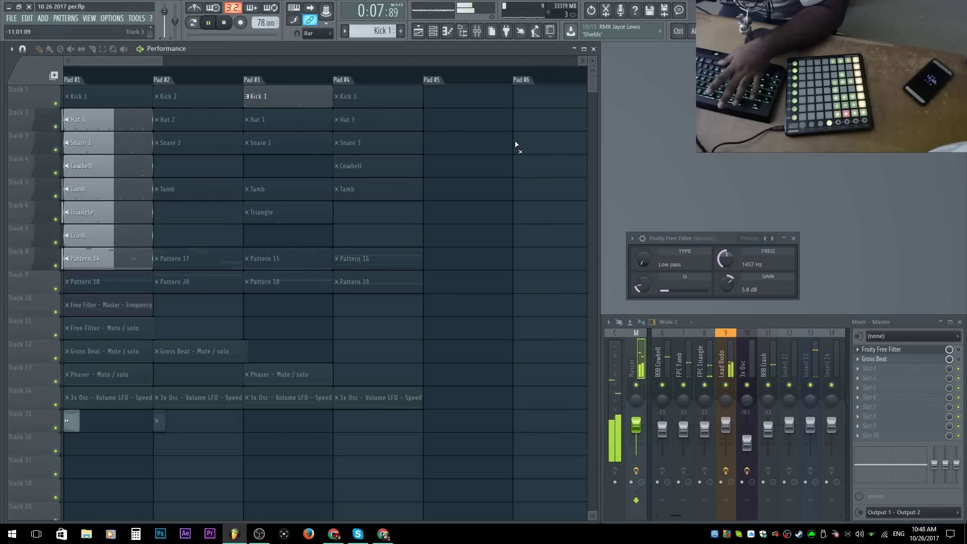
key("space")
Set Track 1's motion mode to Random and play the performance, triggering the Kick 1 clip under Pad #1
right_click(30, 94)
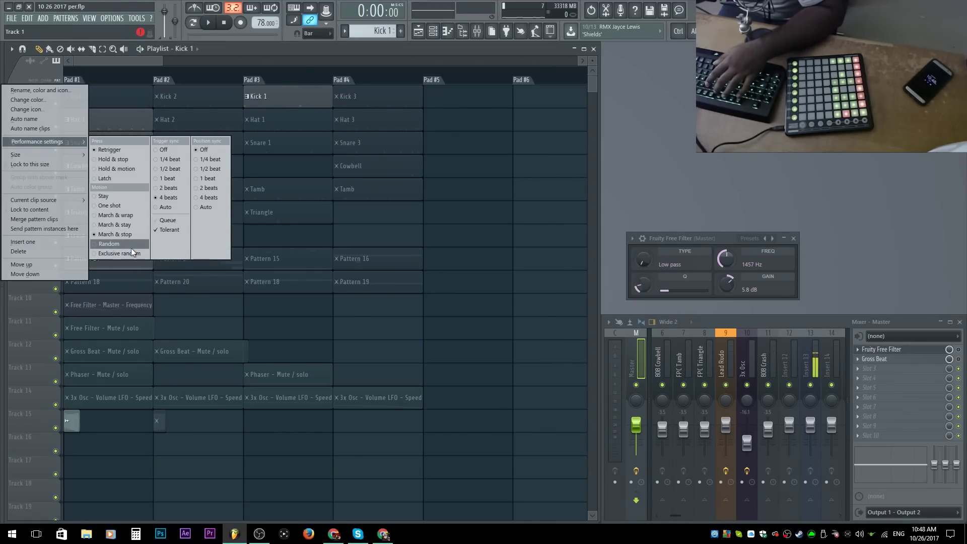
left_click(131, 247)
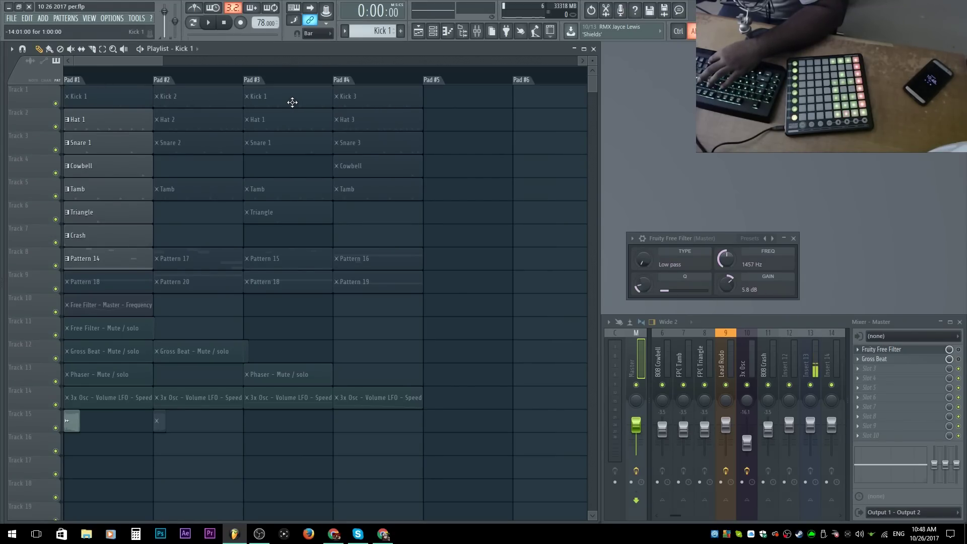
key("space")
left_click(118, 92)
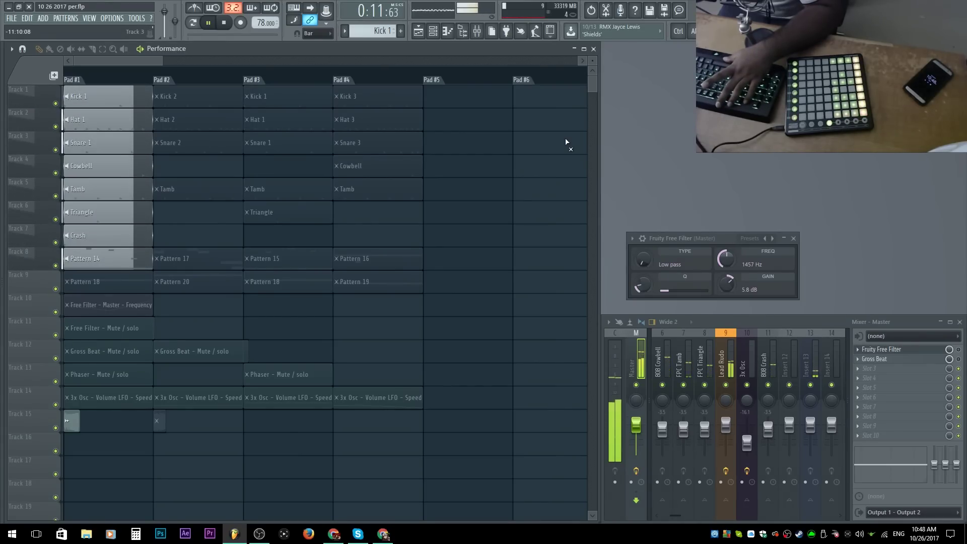
key("space")
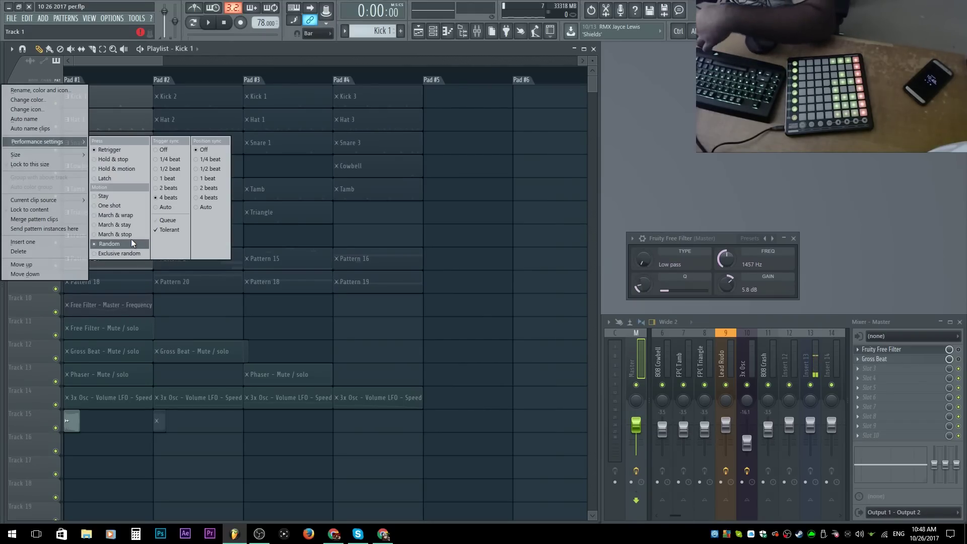
Try the Exclusive random motion mode in Track 1's performance settings
left_click(98, 246)
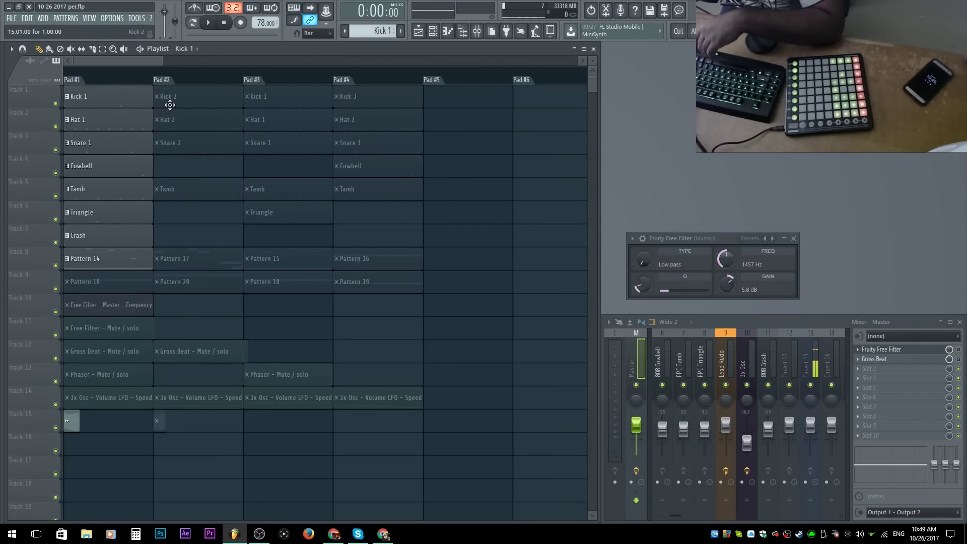
right_click(10, 90)
mouse_move(45, 141)
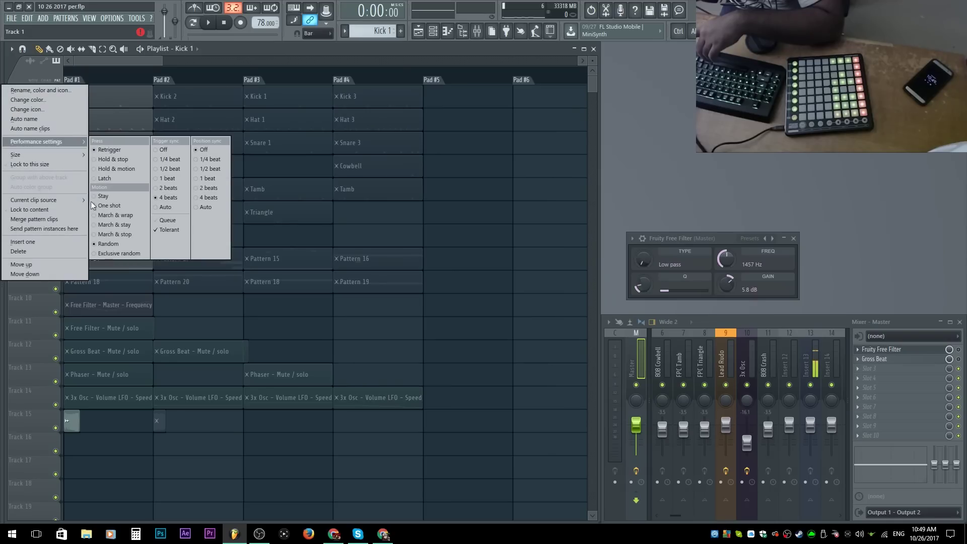
left_click(123, 252)
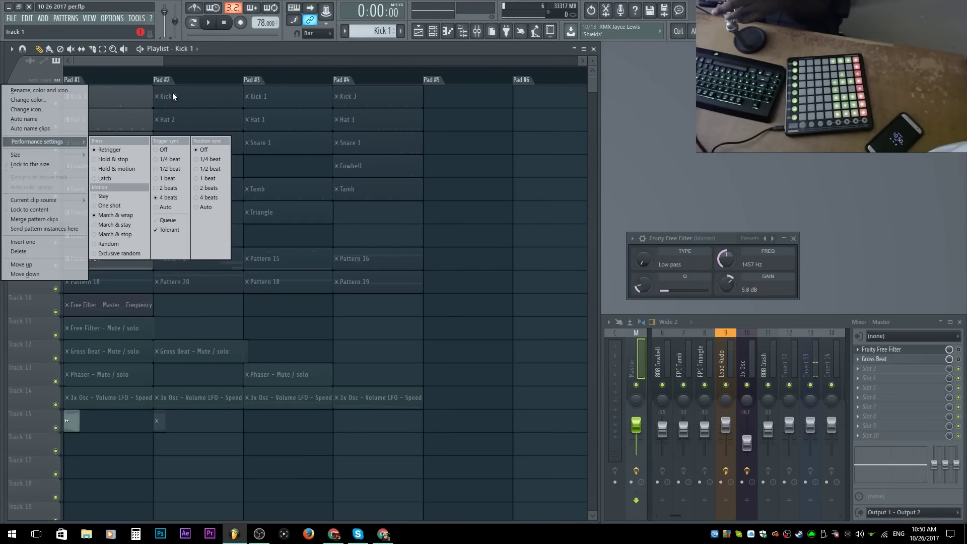
Set Track 1's trigger sync to 2 beats and its motion mode to Stay in the performance settings
left_click(180, 188)
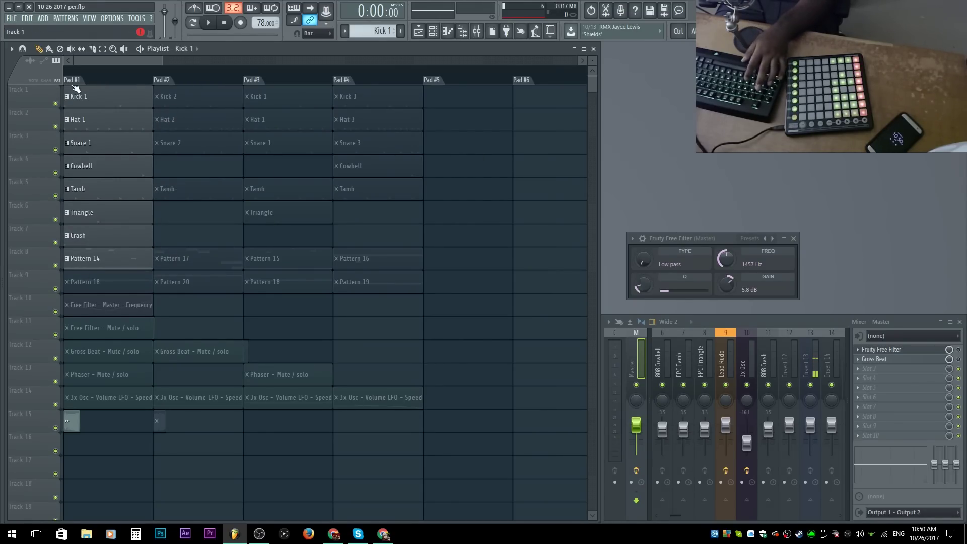
left_click(55, 103, "ctrl")
right_click(41, 99)
mouse_move(45, 142)
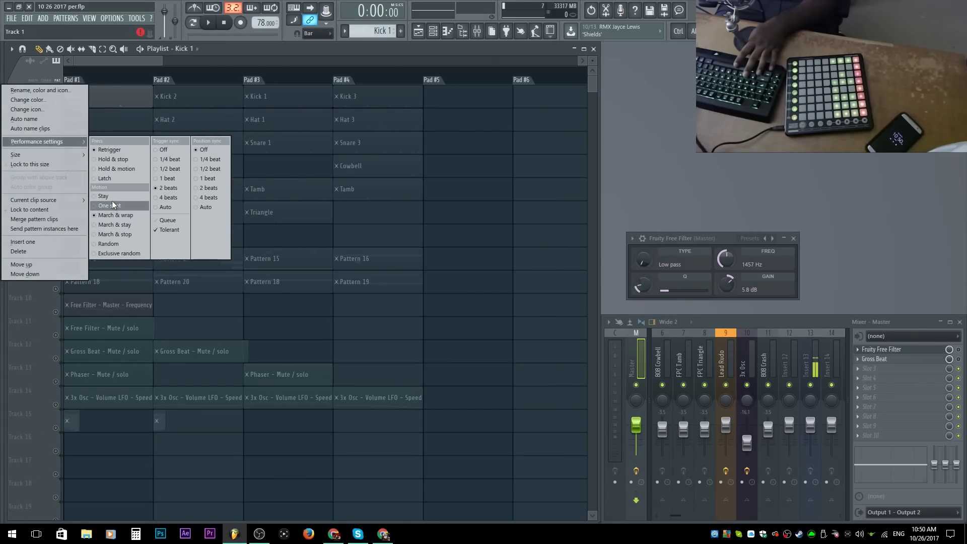
left_click(113, 198)
left_click(55, 104, "ctrl")
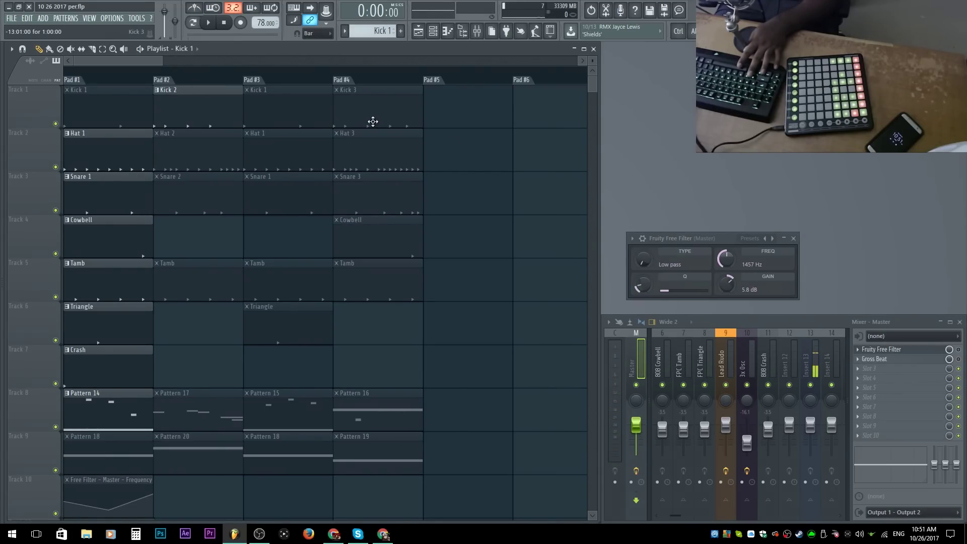
Play the performance, trigger the Kick clips on Track 1 under Pads #4, #3 and #2 in alternation, and stop playback
key("space")
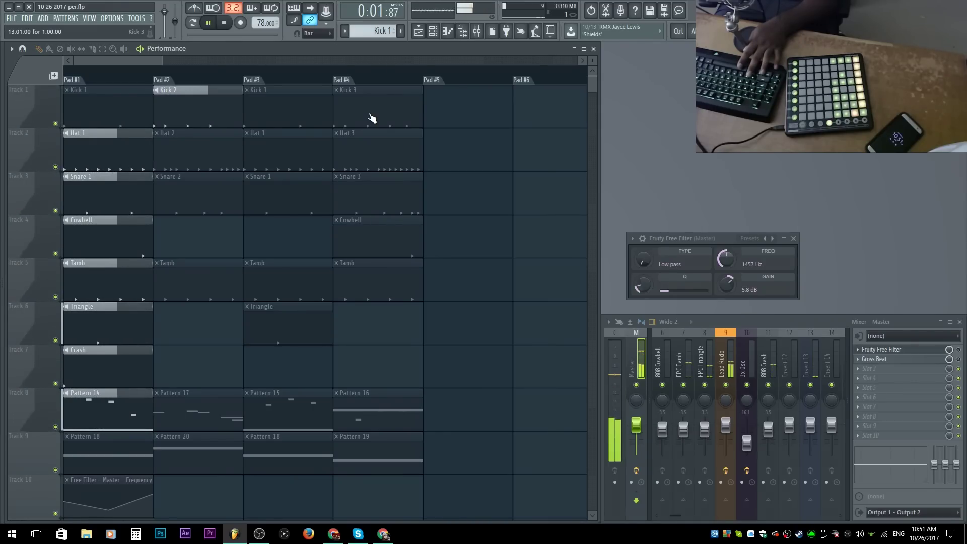
left_click(371, 119)
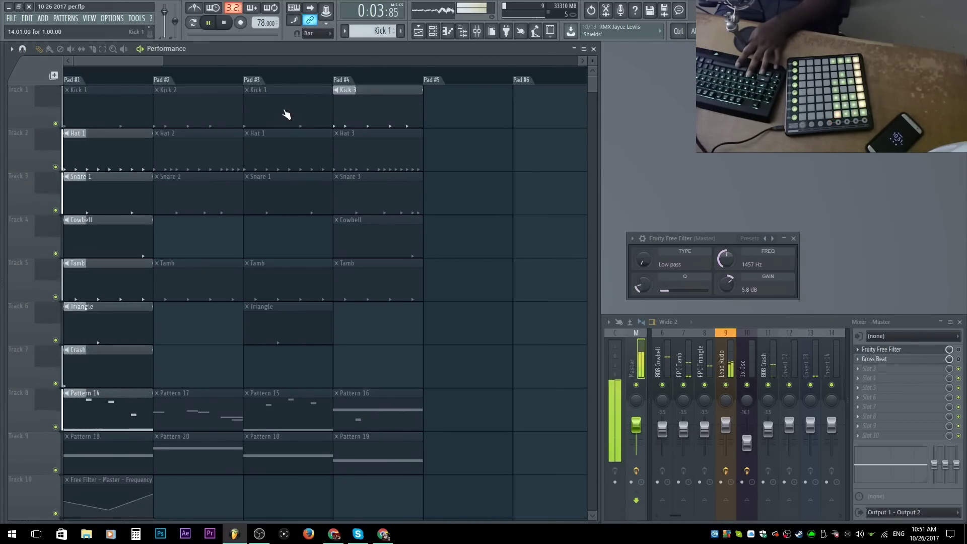
left_click(270, 117)
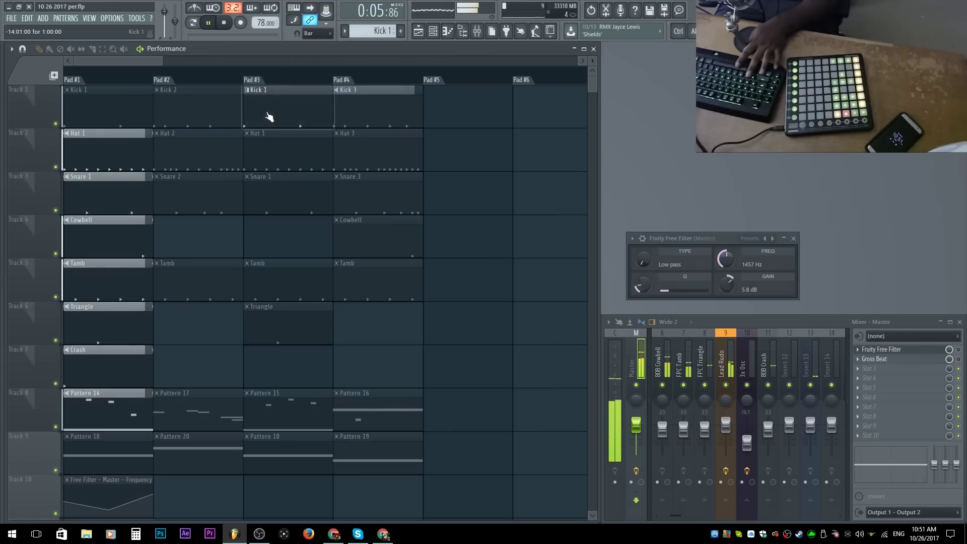
left_click(212, 114)
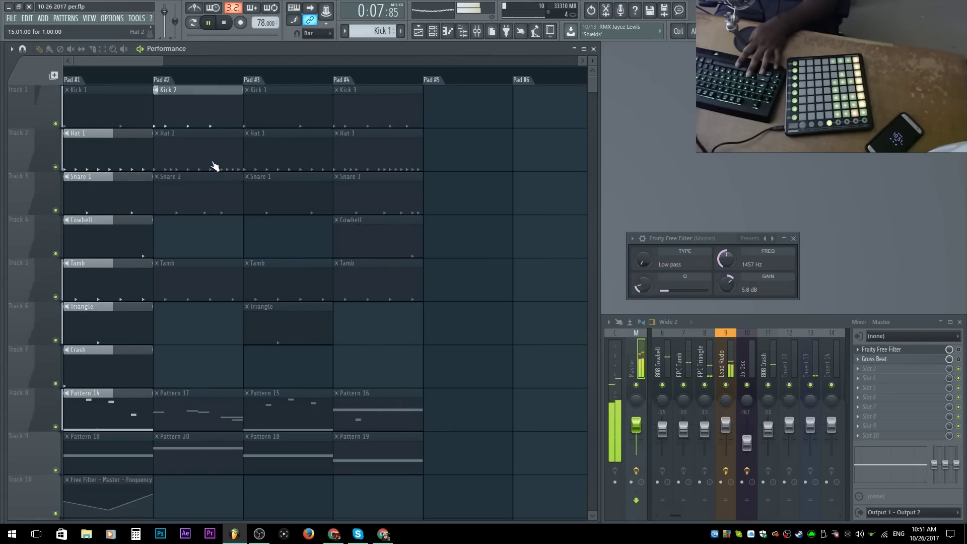
left_click(328, 123)
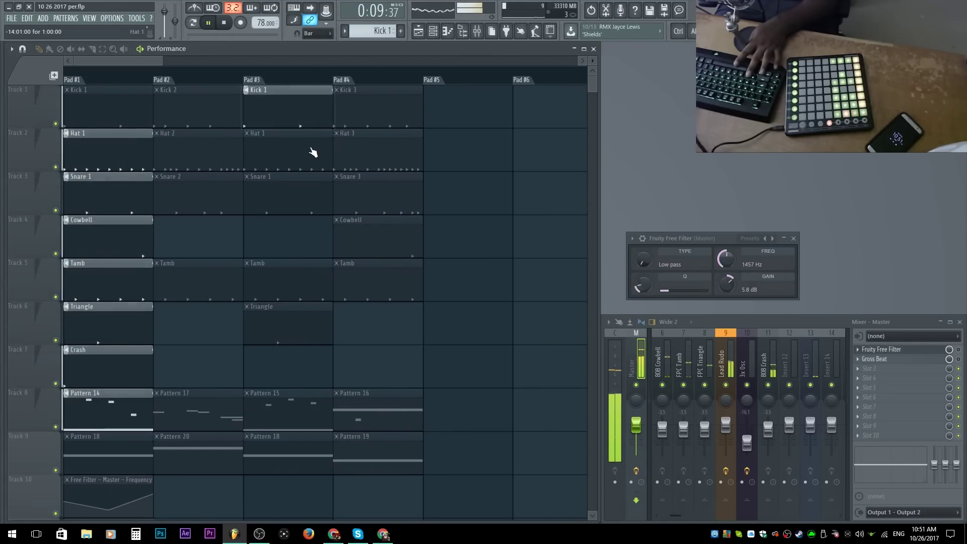
left_click(218, 123)
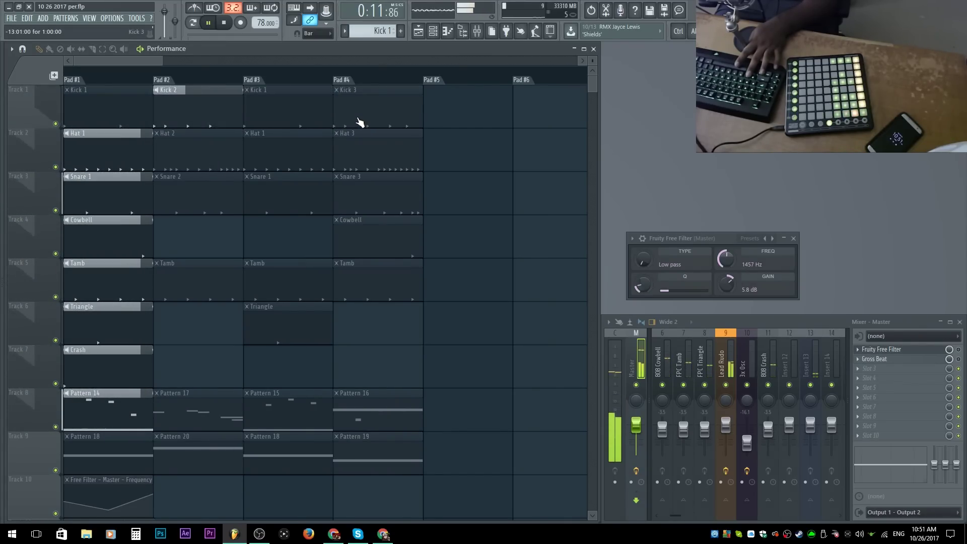
key("space")
Set the trigger sync in Track 1's performance settings to 1 beat
right_click(10, 88)
mouse_move(45, 142)
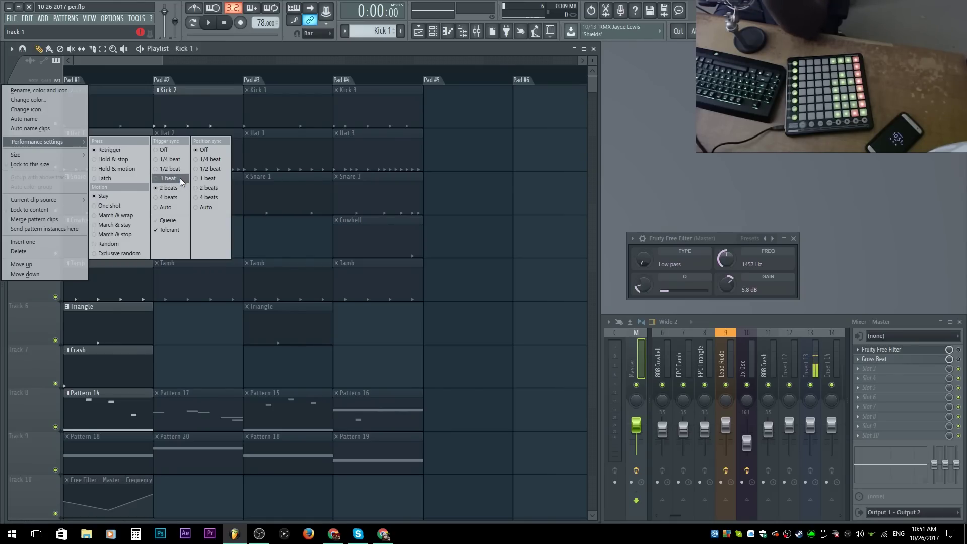
left_click(182, 182)
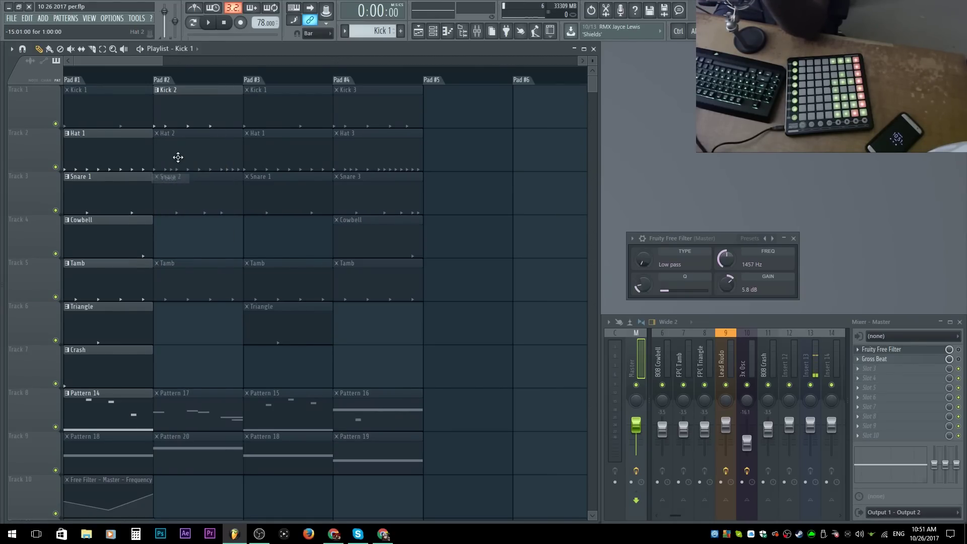
Play the performance, switch between the Kick clips on Track 1 under Pads #3 and #2, and stop playback
key("space")
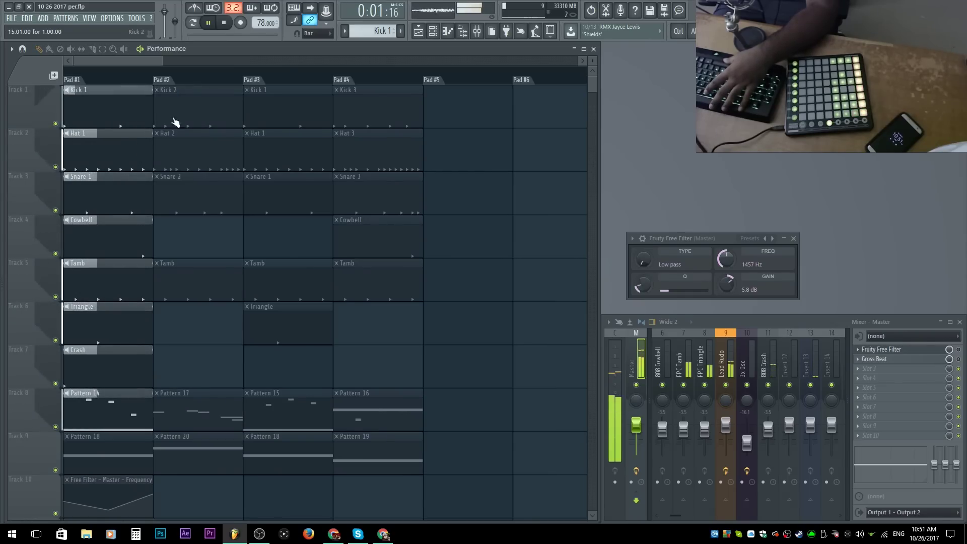
left_click(313, 108)
left_click(205, 114)
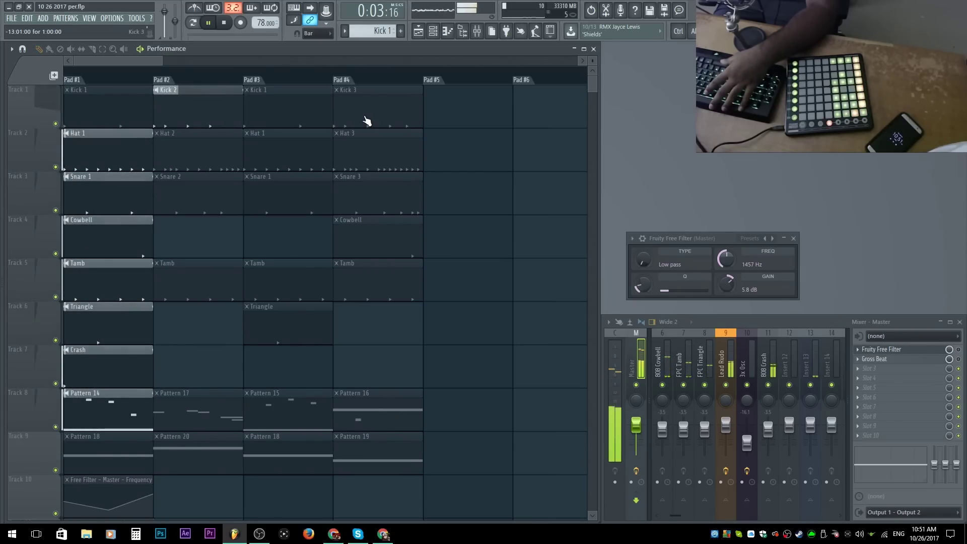
key("space")
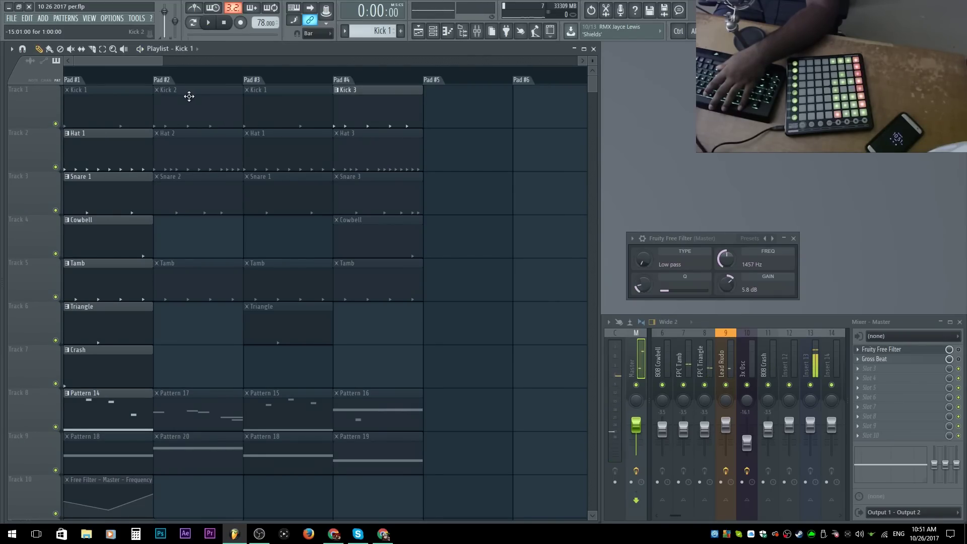
Set the trigger sync in Track 1's performance settings to 4 beats
right_click(26, 102)
mouse_move(40, 142)
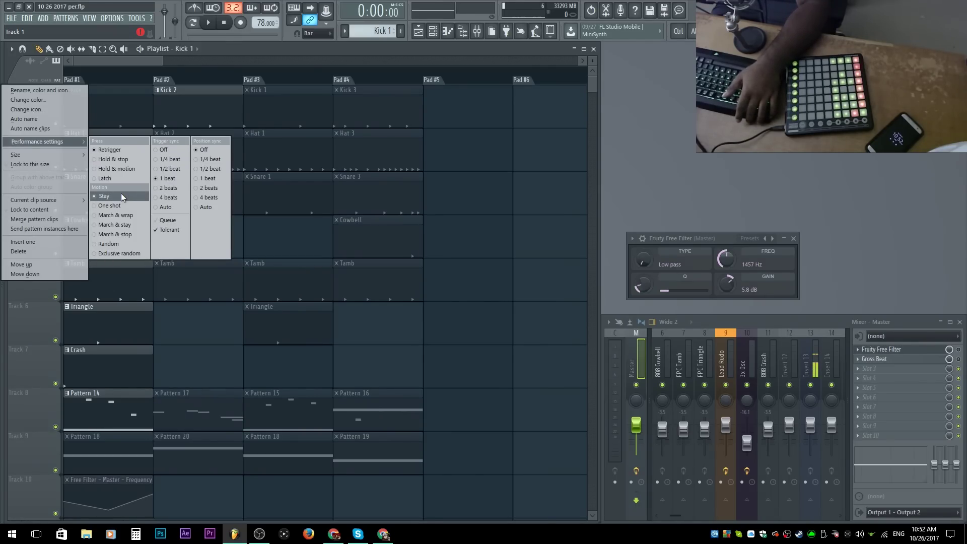
left_click(173, 198)
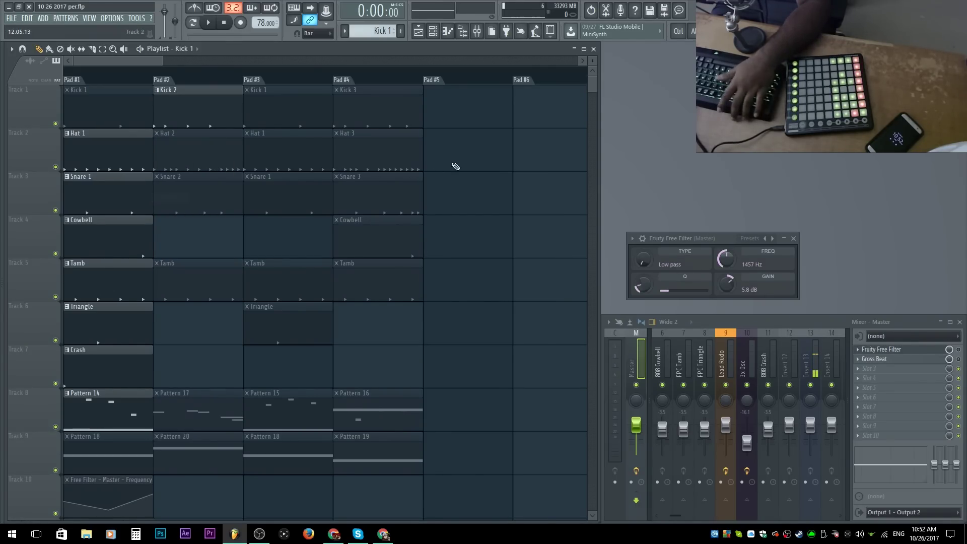
Set the trigger sync in Track 8's performance settings to Off
scroll(51, 470, "down", 2)
right_click(30, 323)
mouse_move(38, 358)
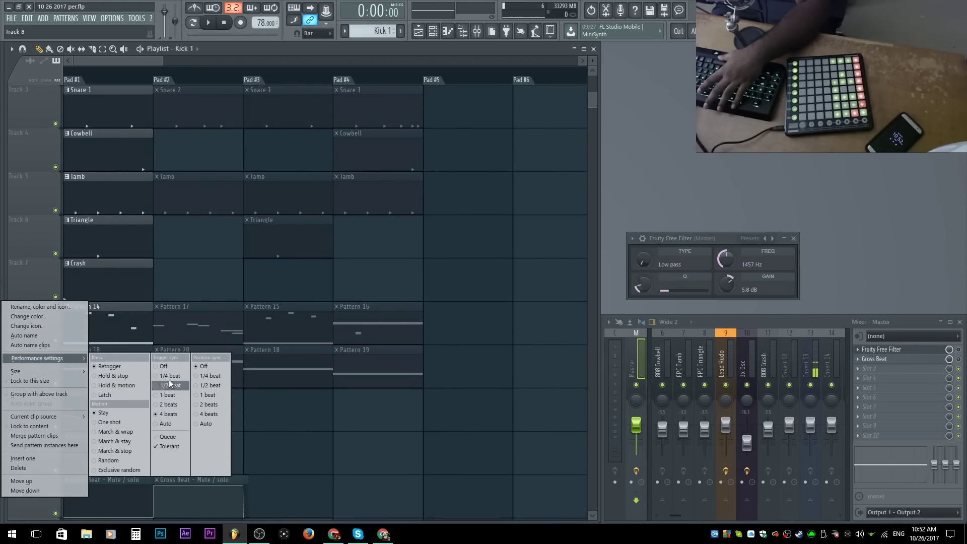
left_click(170, 366)
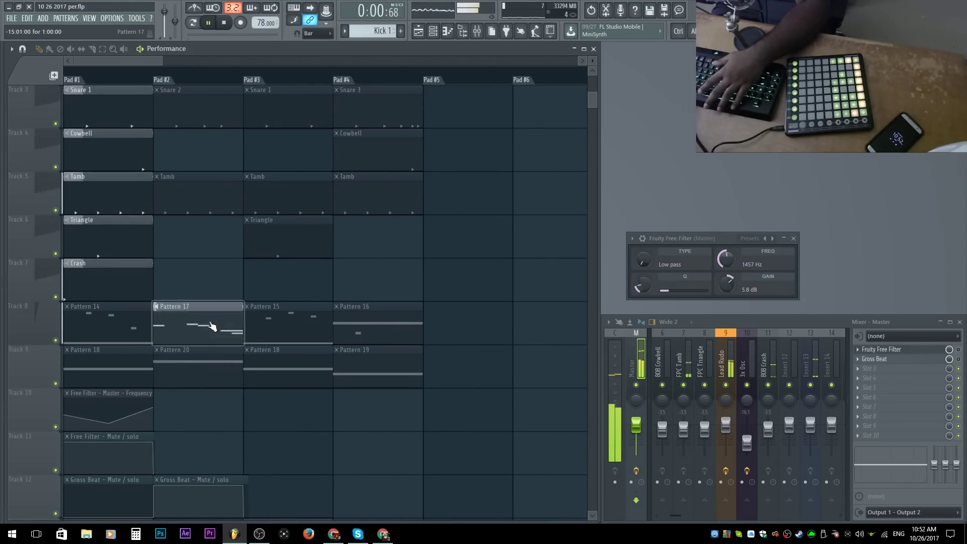
Trigger the Pattern 17 and Pattern 15 clips on Track 8 during playback, stop, and review Track 8's performance settings
left_click(269, 323)
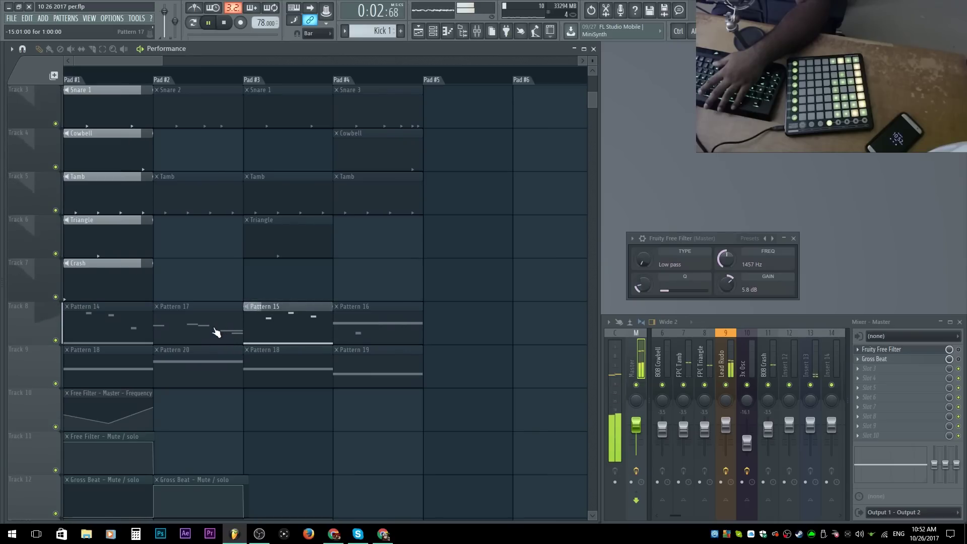
scroll(216, 348, "up", 2)
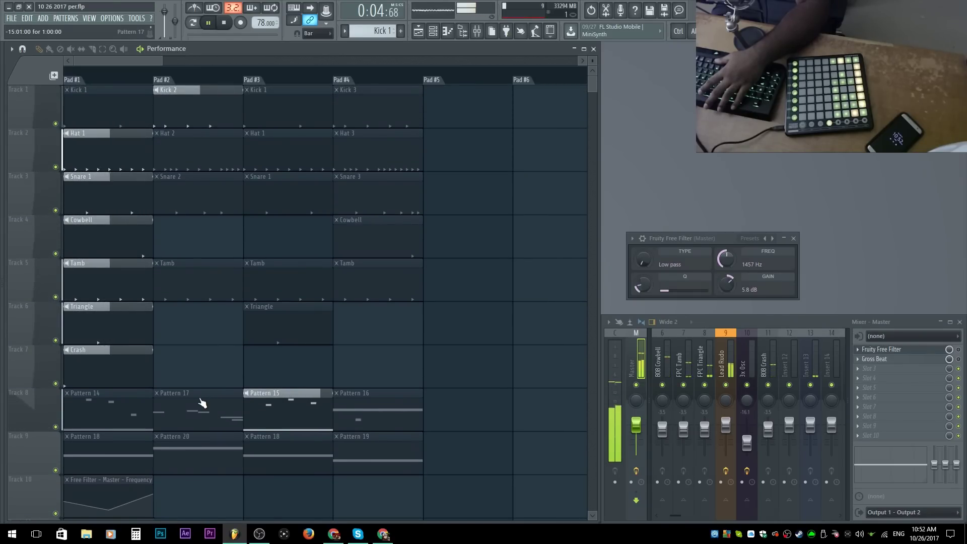
key("space")
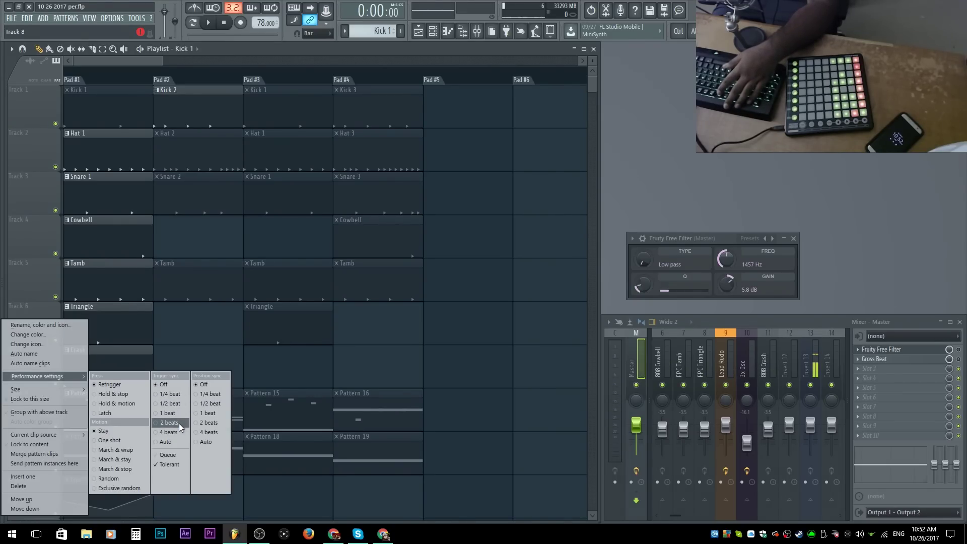
right_click(36, 324)
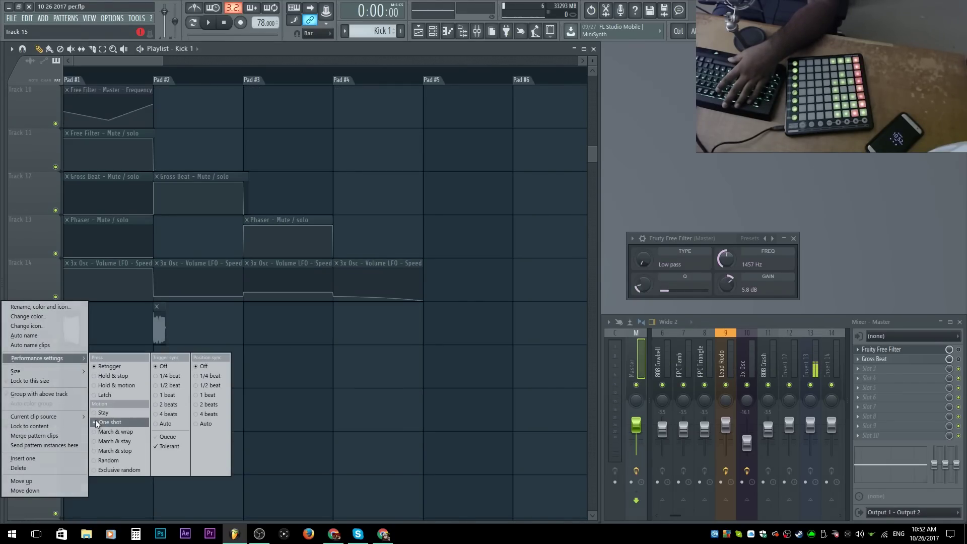
left_click(361, 335)
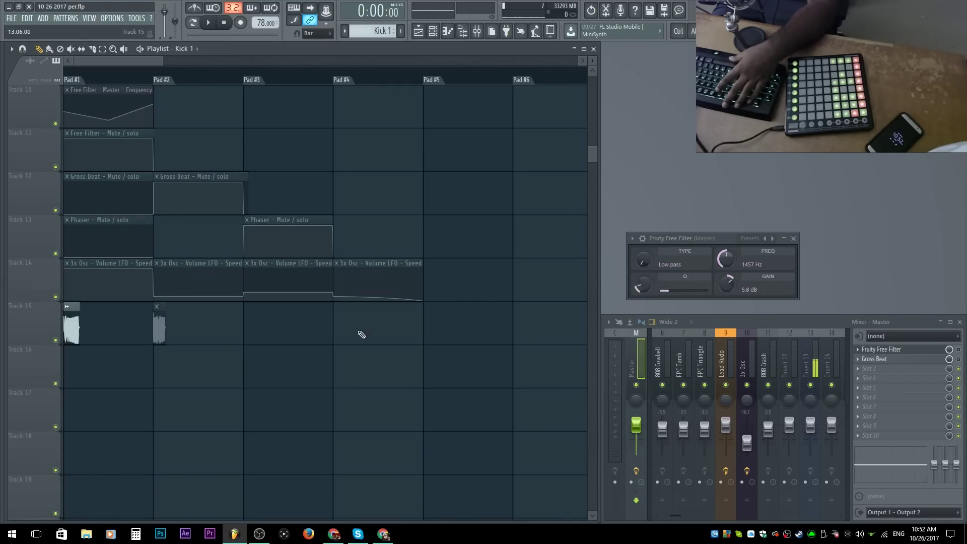
Play the performance and alternately trigger the pacman_eatghost and pacman_eatfruit clips on Track 15 under Pads #2 and #1
key("space")
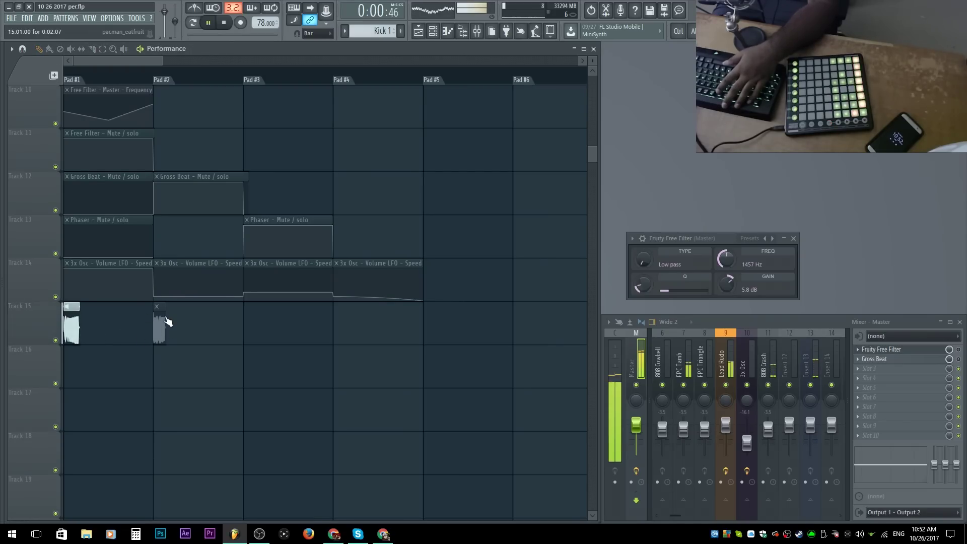
left_click(161, 330)
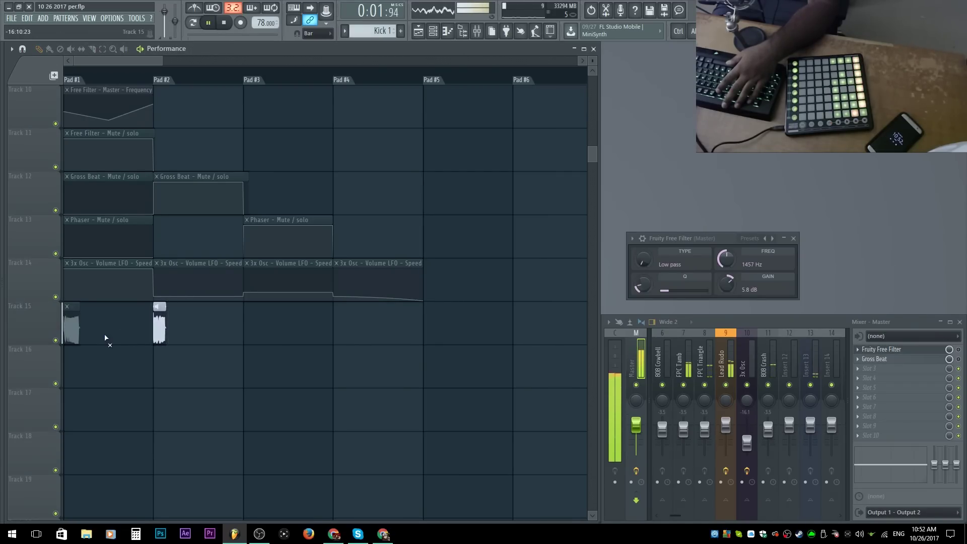
left_click(73, 327)
left_click(159, 326)
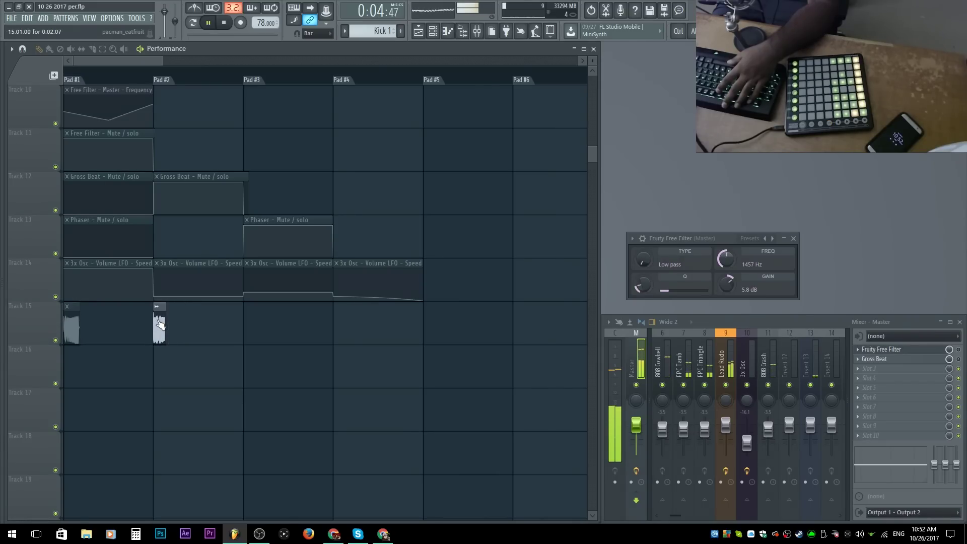
left_click(160, 324)
left_click(74, 328)
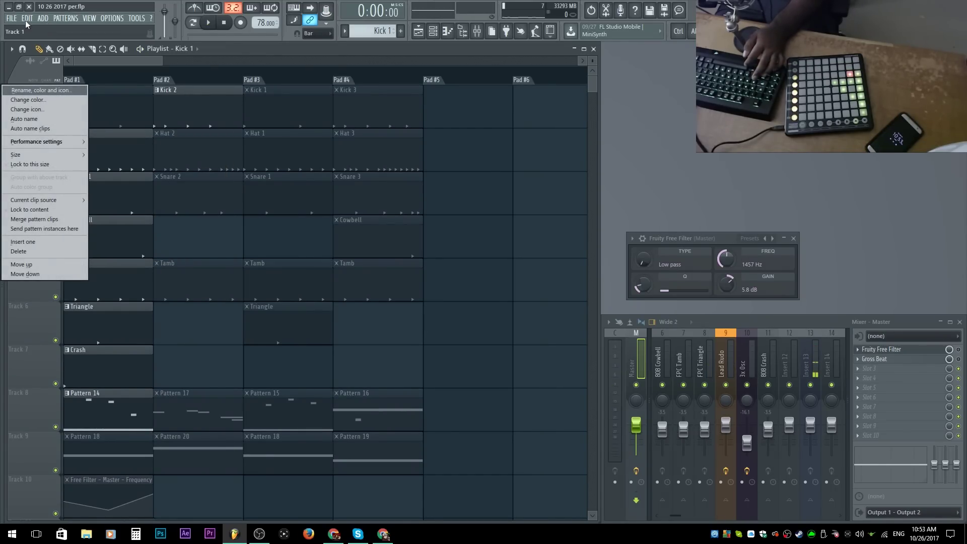
Enable Queue for the trigger sync in Track 1's performance settings and check the option
mouse_move(50, 141)
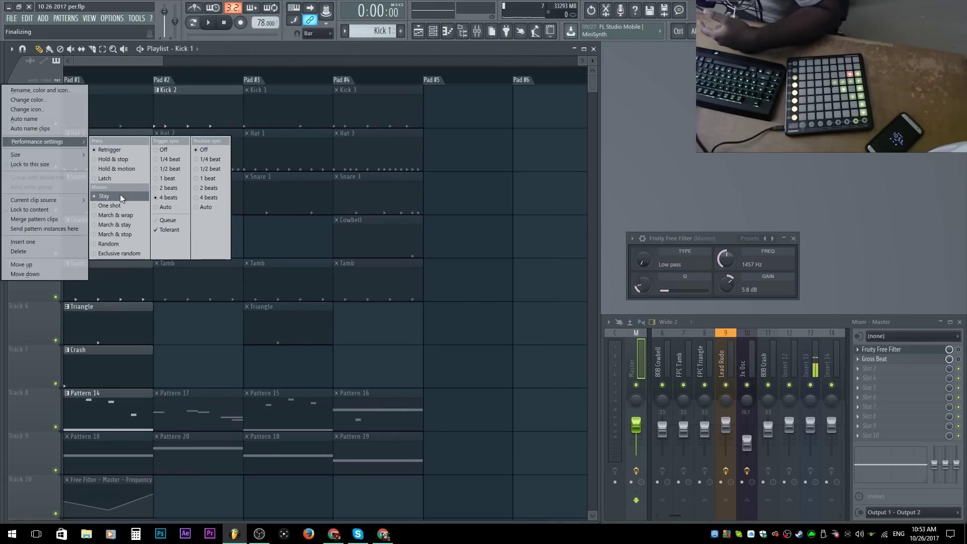
left_click(174, 220)
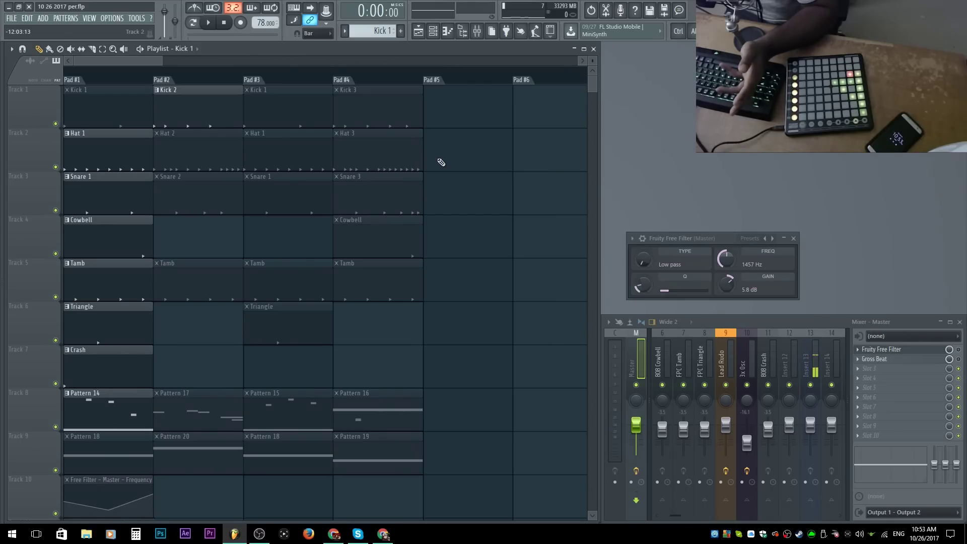
right_click(20, 91)
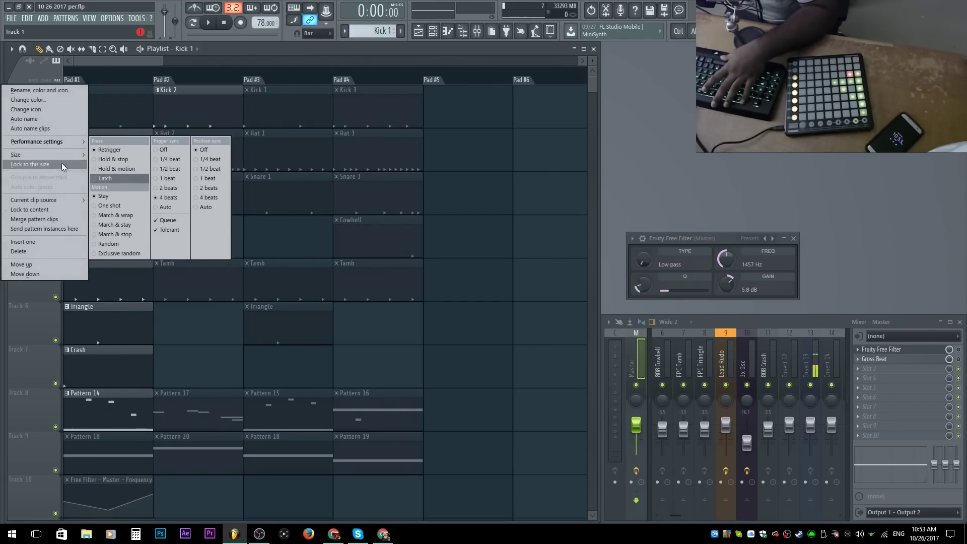
left_click(595, 225)
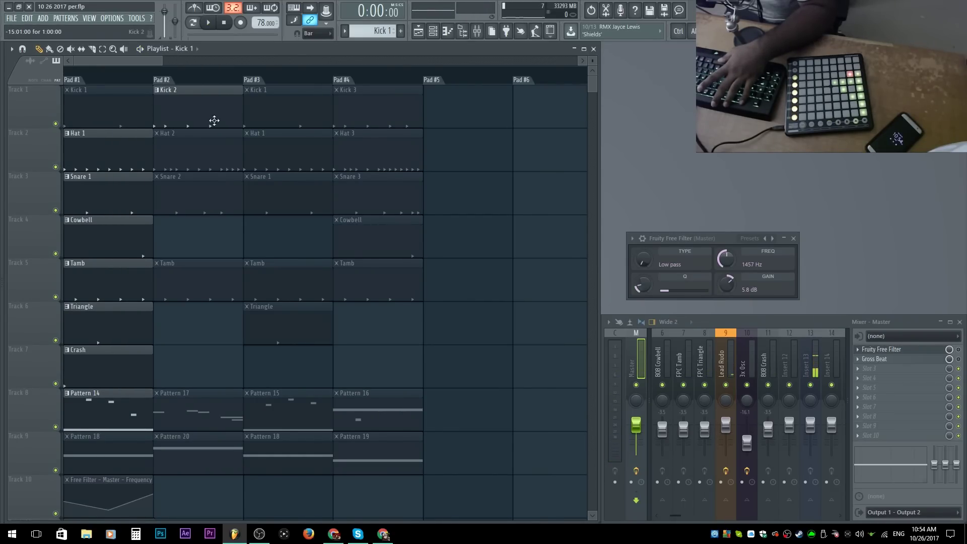
Start and stop the performance to test queued triggering, and turn Queue off in Track 1's performance settings
key("space")
key("space")
key("space")
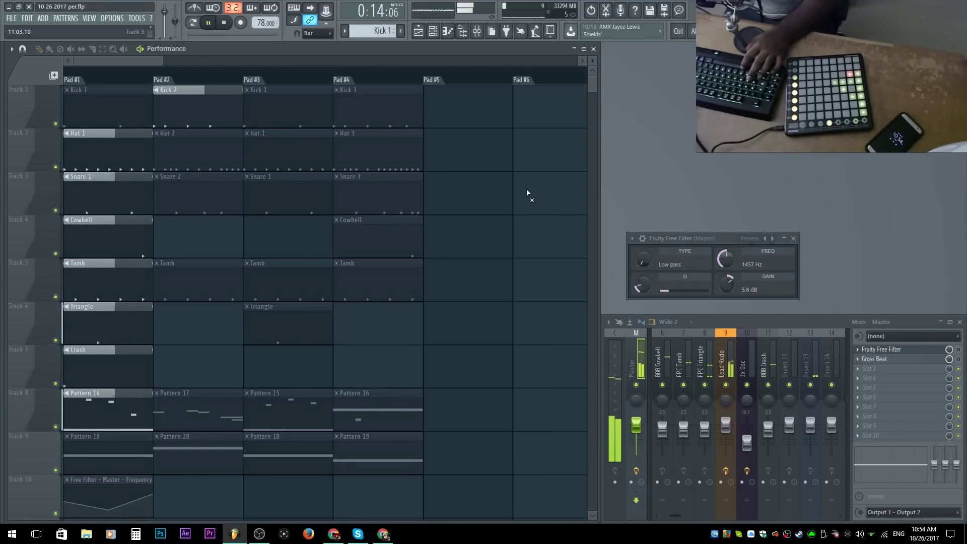
key("space")
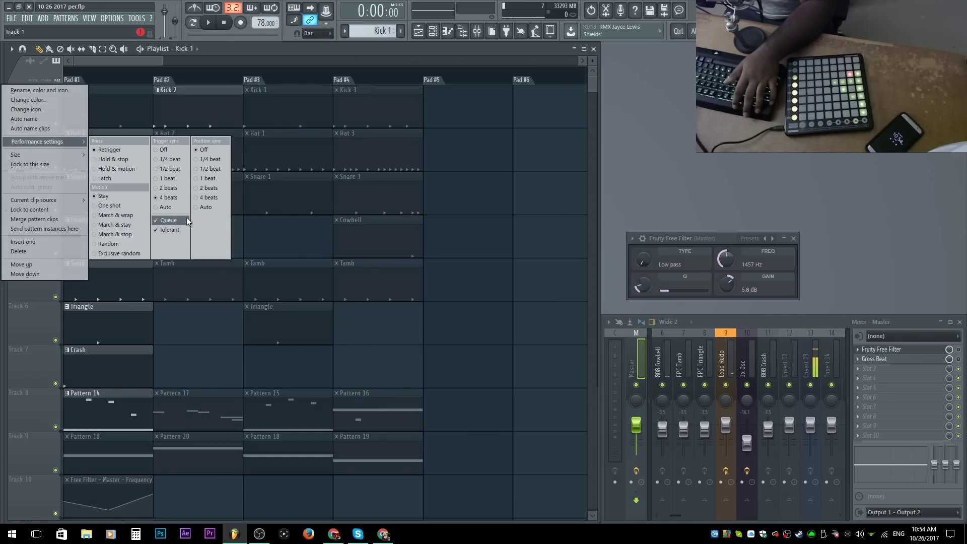
left_click(169, 220)
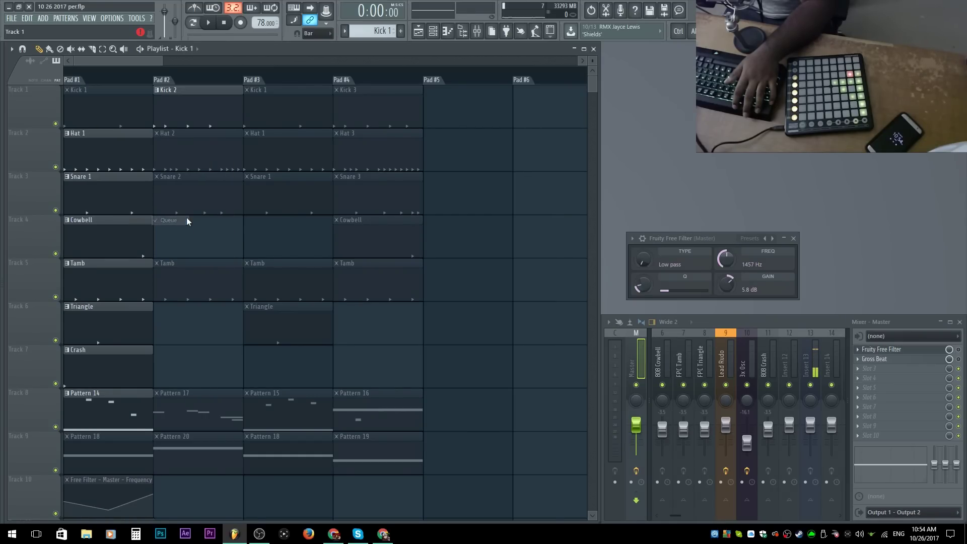
Set Track 1's trigger sync to Off and its position sync to 4 beats in the performance settings
right_click(41, 112)
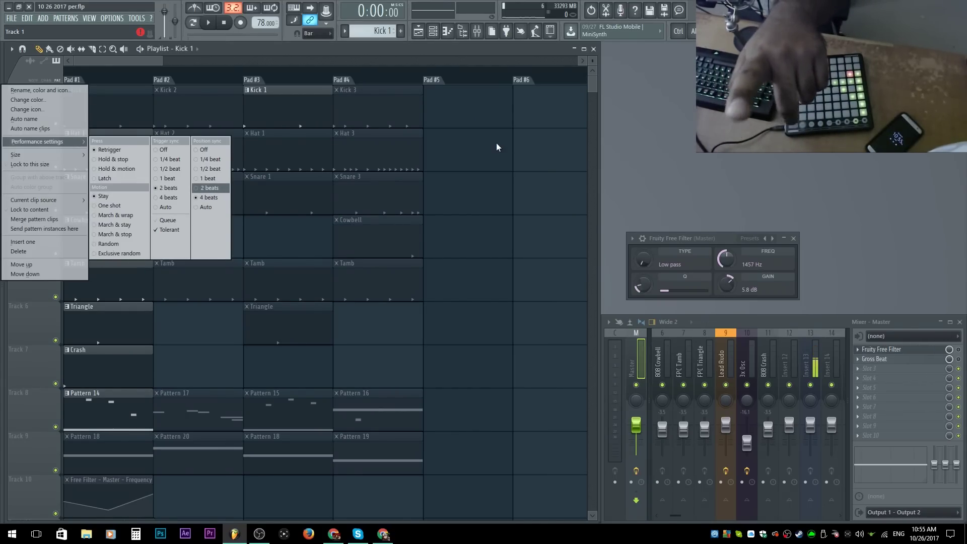
left_click(168, 149)
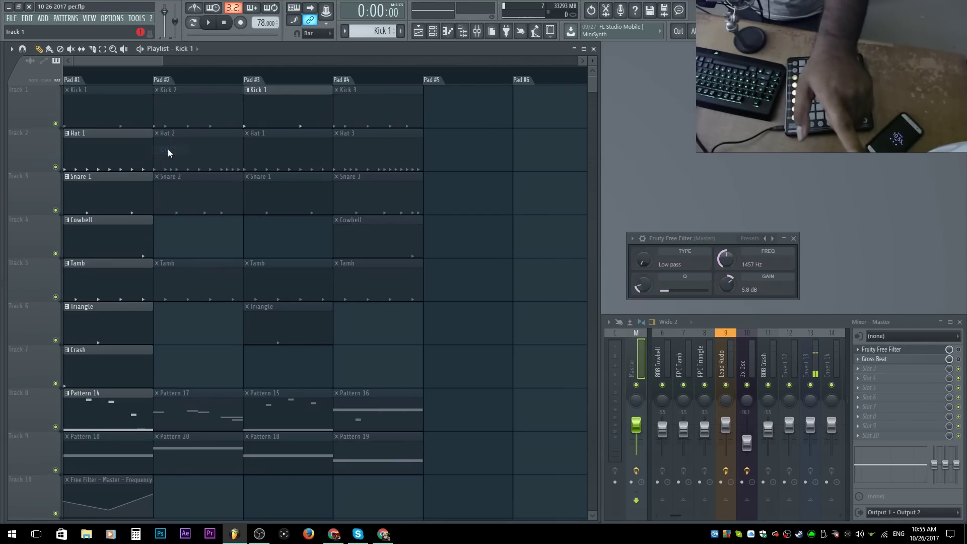
right_click(43, 105)
mouse_move(45, 142)
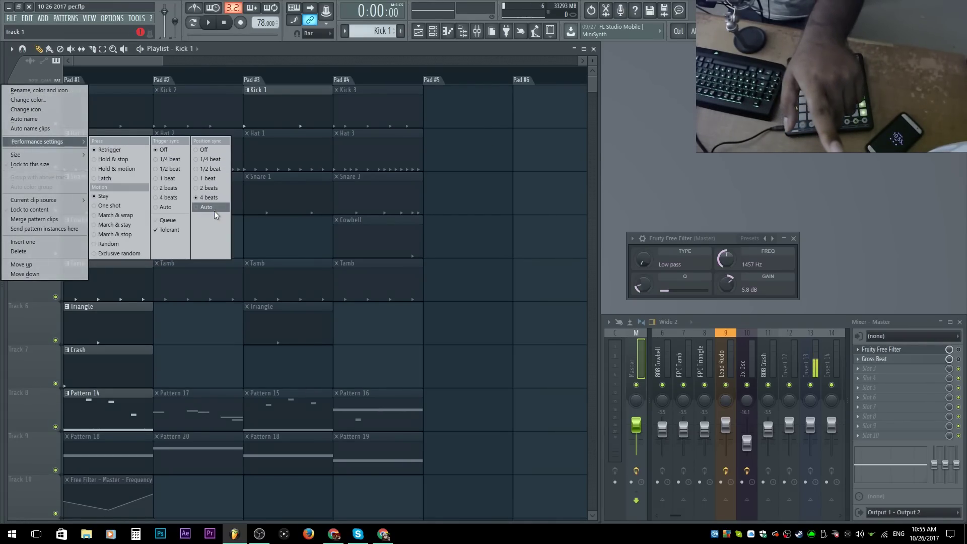
left_click(219, 198)
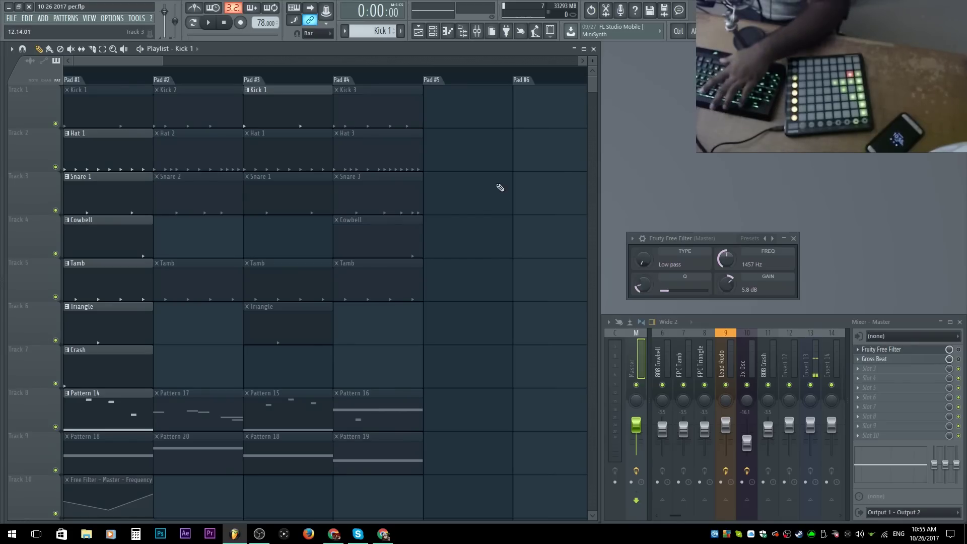
Play the performance, trigger the Kick clips on Track 1 under Pads #1, #2 and #4, and stop playback
key("space")
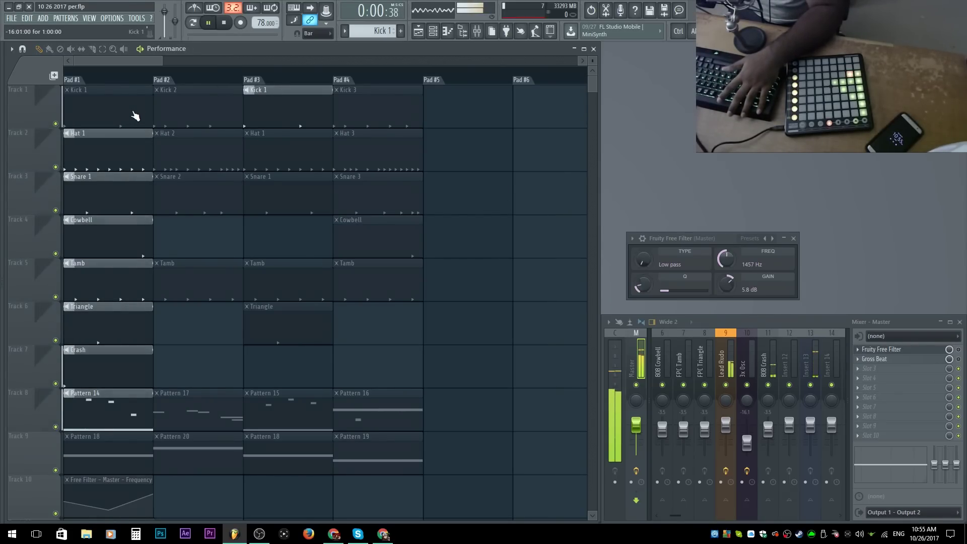
left_click(137, 115)
left_click(219, 117)
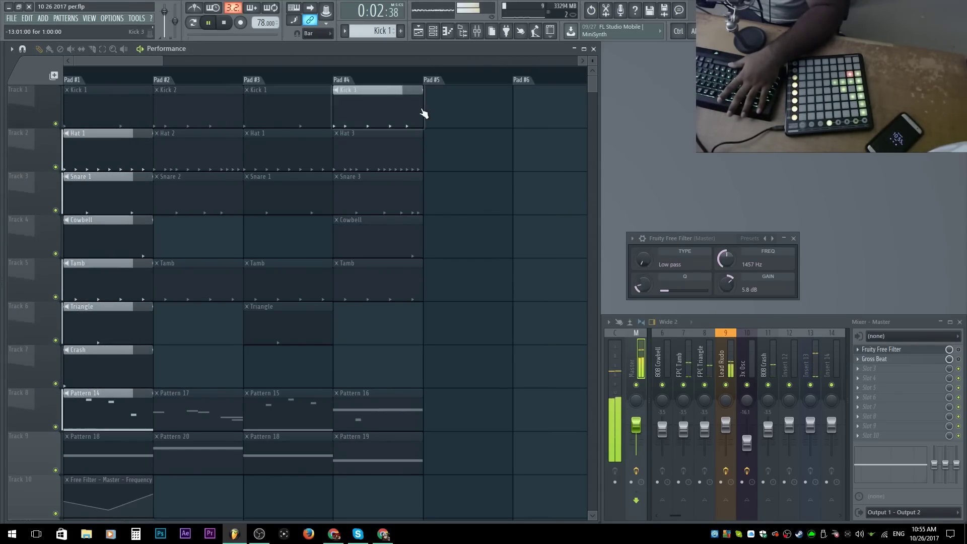
key("space")
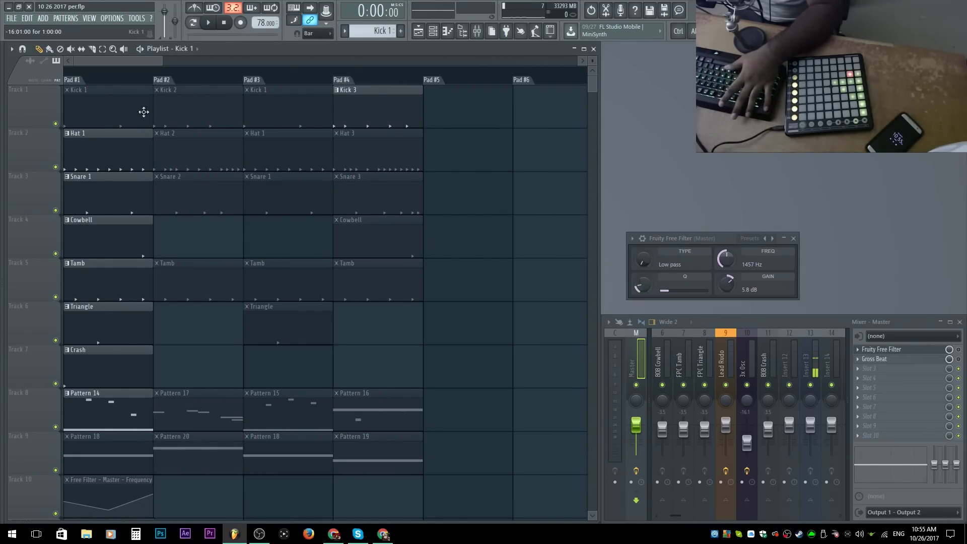
Play the performance, trigger Track 1's Kick clips under Pads #2, #3 and #1 in quick succession, and stop playback
key("space")
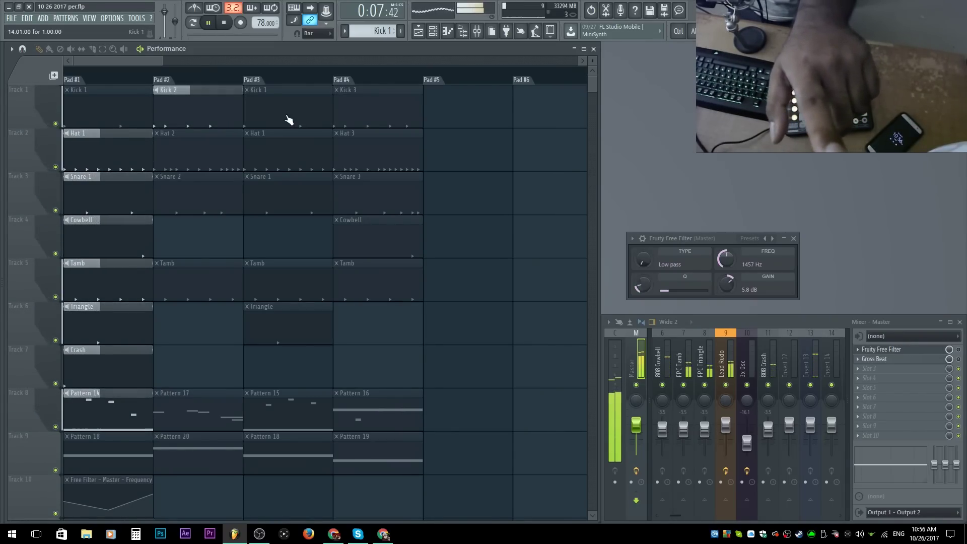
left_click(221, 122)
left_click(253, 116)
left_click(201, 117)
left_click(138, 116)
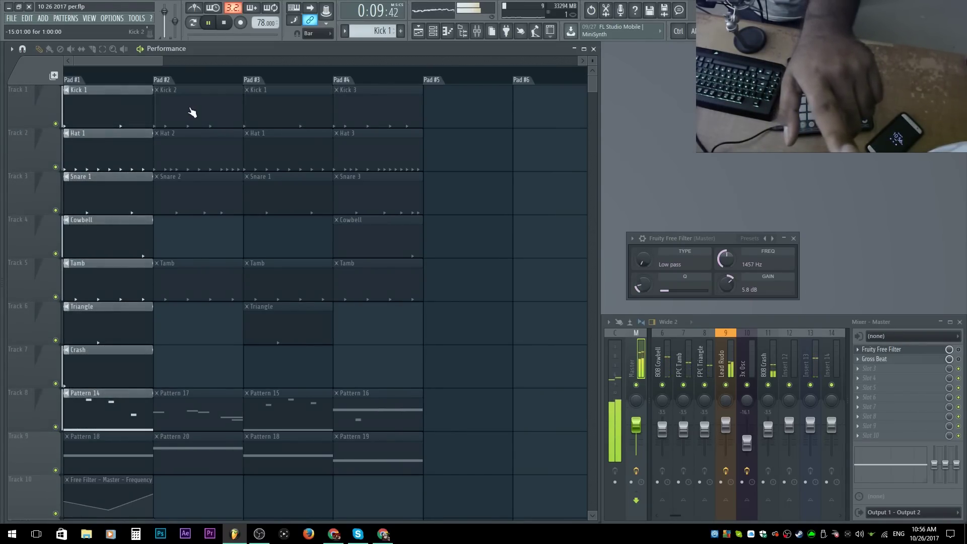
left_click(224, 111)
key("space")
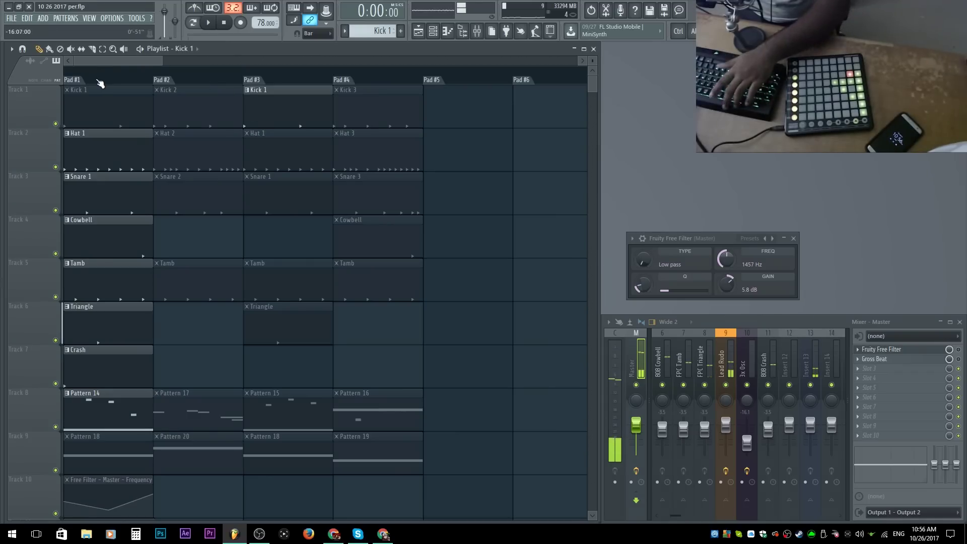
Set the position sync in Track 1's performance settings to Off
right_click(34, 108)
mouse_move(45, 142)
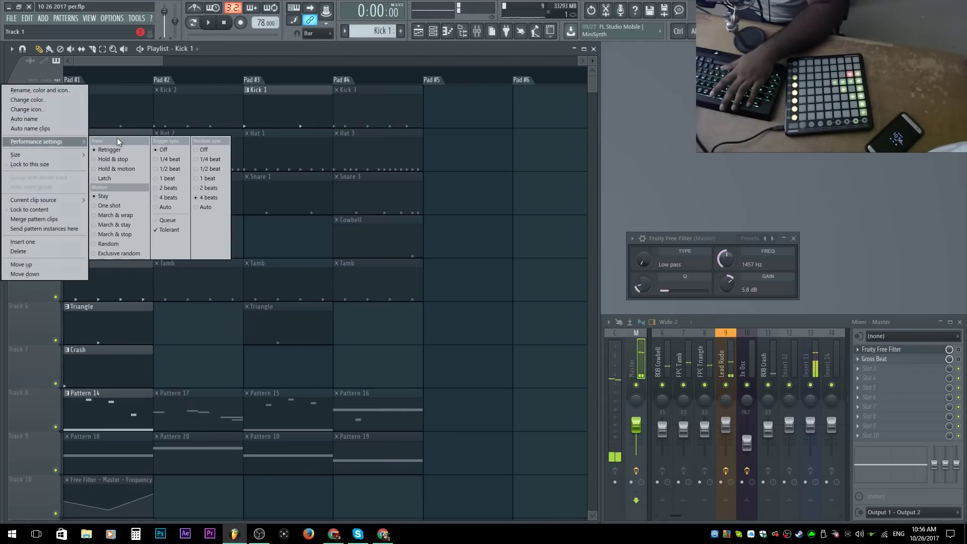
left_click(220, 149)
Play the performance, trigger Track 1's Kick clips under Pads #2, #1, #4 and #3 in turn, and stop playback
key("space")
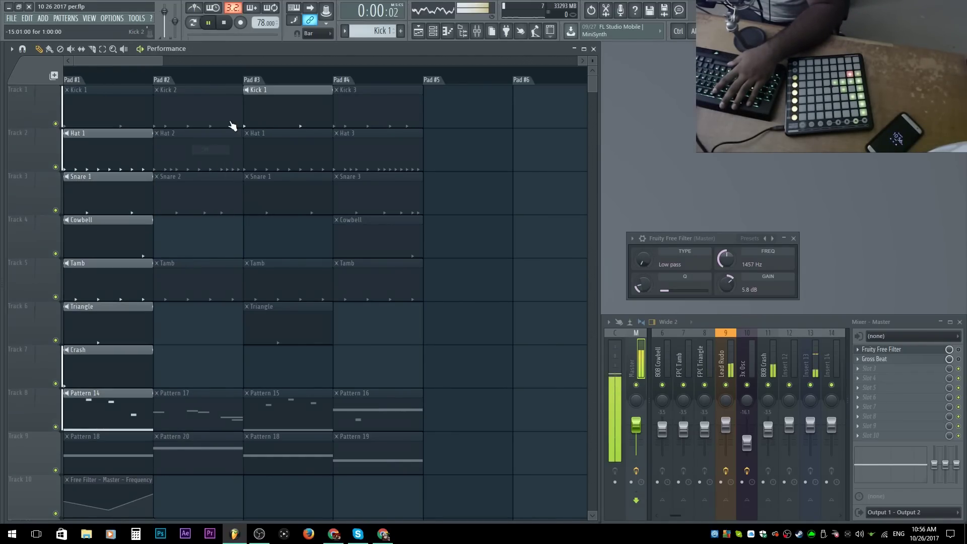
left_click(232, 125)
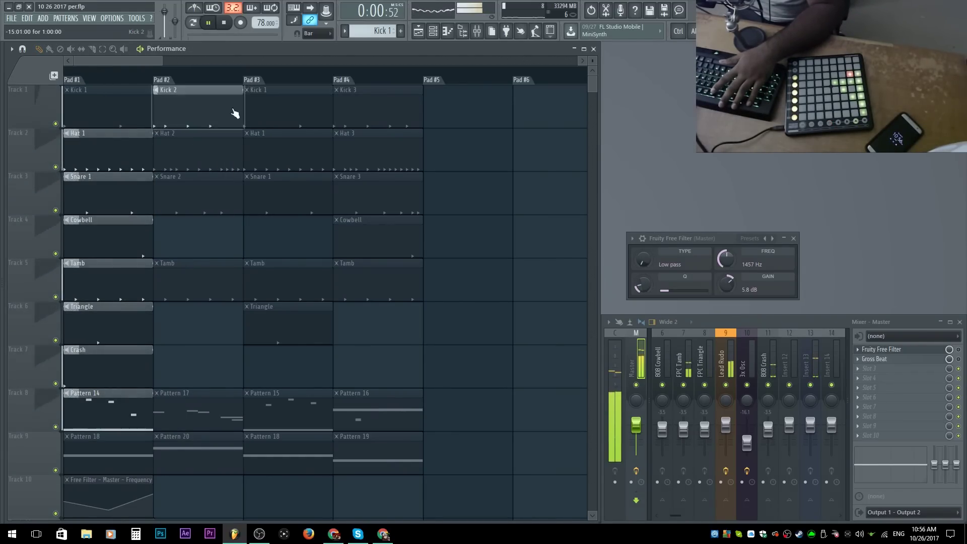
left_click(118, 104)
left_click(201, 107)
left_click(348, 113)
left_click(282, 110)
left_click(199, 104)
key("space")
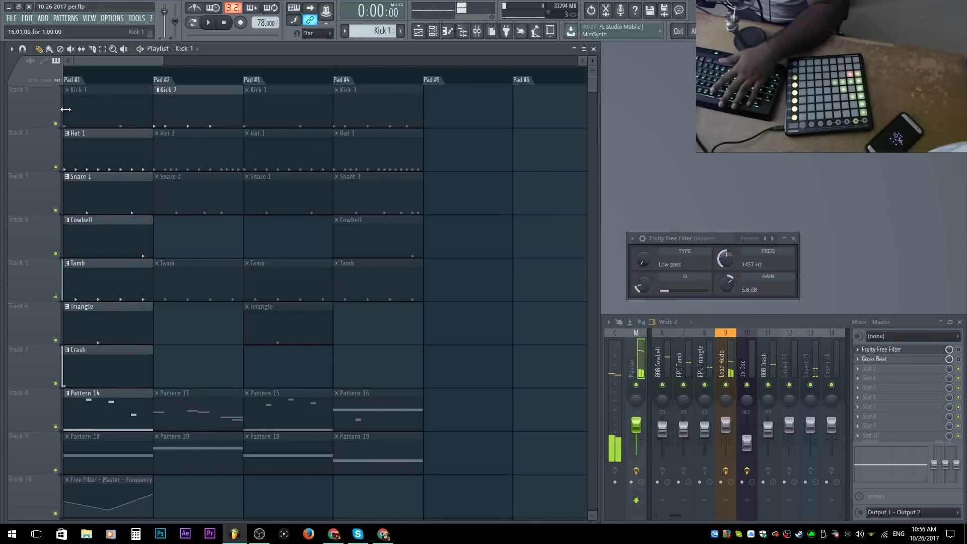
right_click(44, 99)
mouse_move(70, 141)
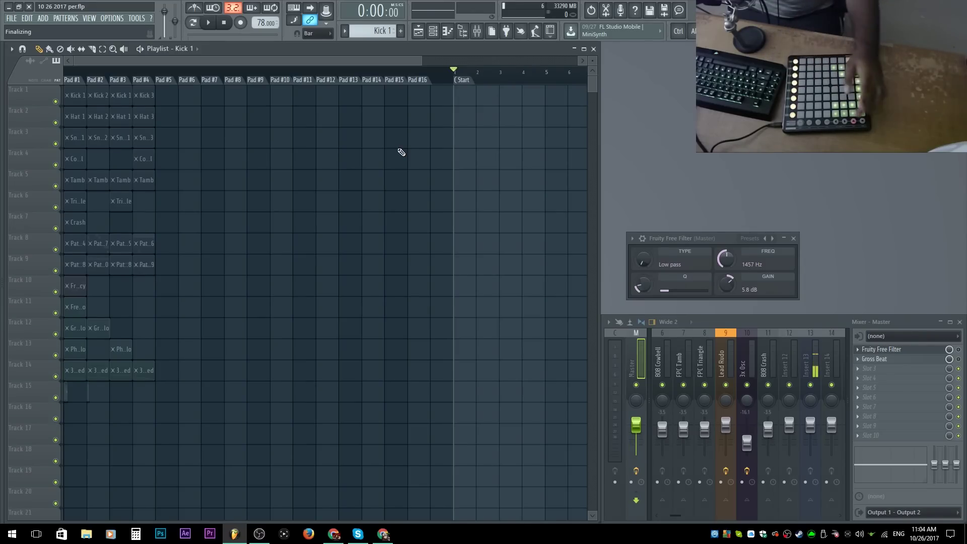
Check that the recording filter is set to capture Clips
right_click(242, 23)
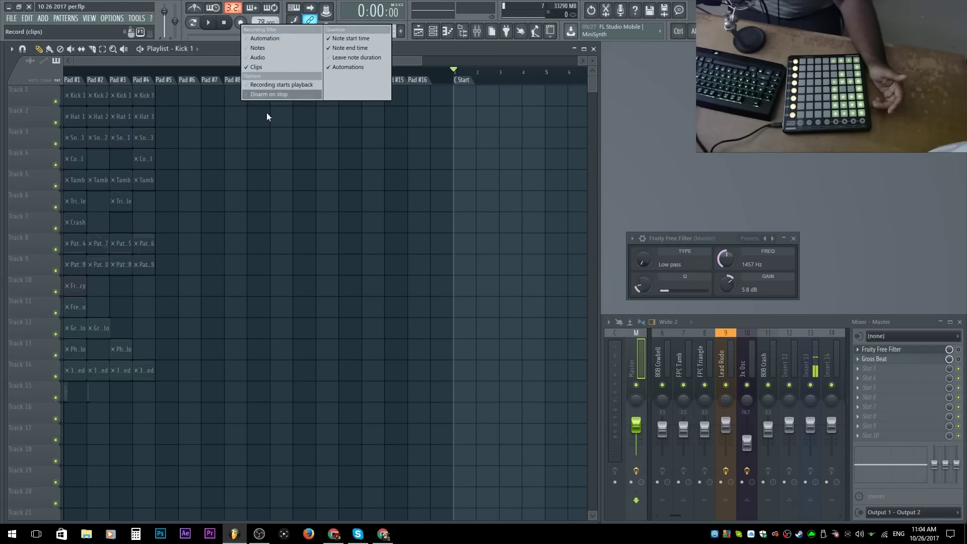
left_click(313, 135)
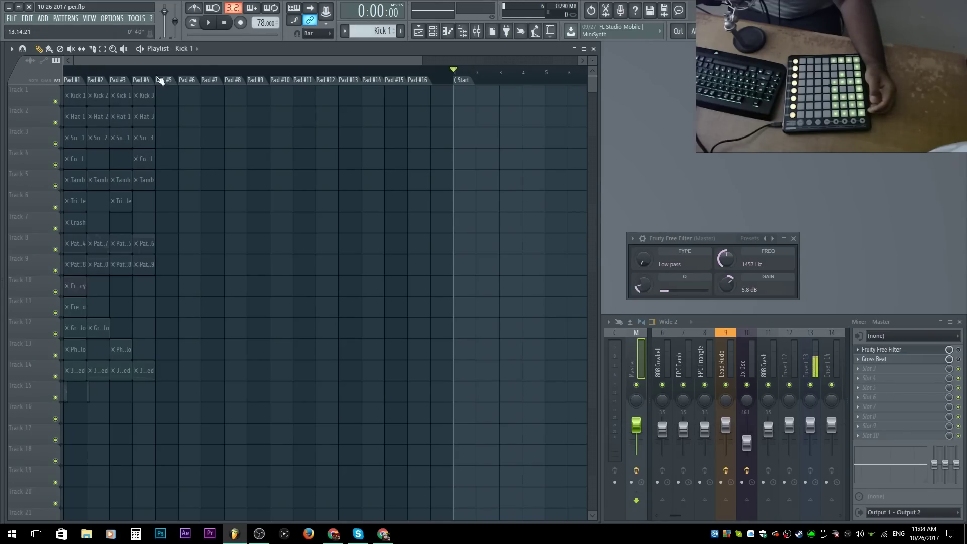
right_click(245, 23)
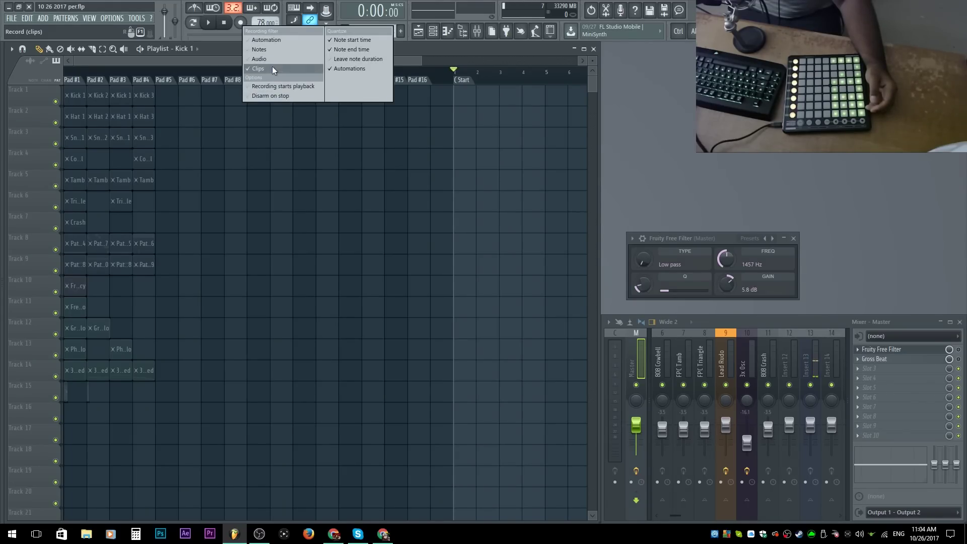
left_click(280, 132)
Arm recording, record a live clip performance into the playlist from the Start marker, and disarm recording
left_click(245, 25)
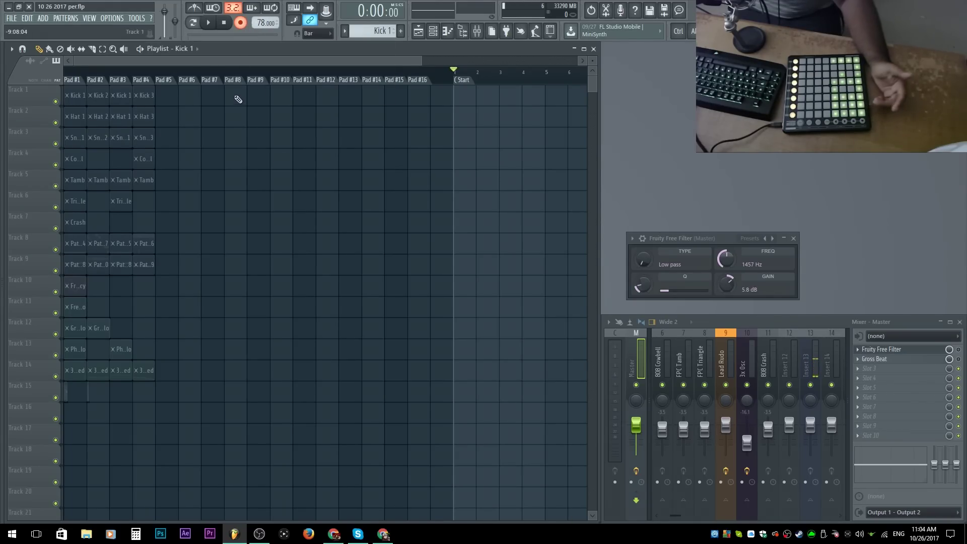
left_click(209, 24)
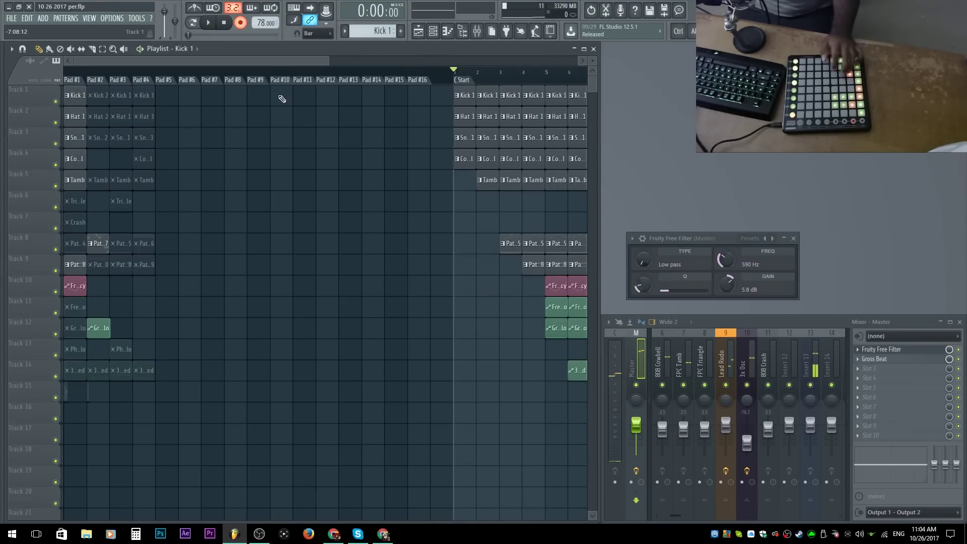
key("r")
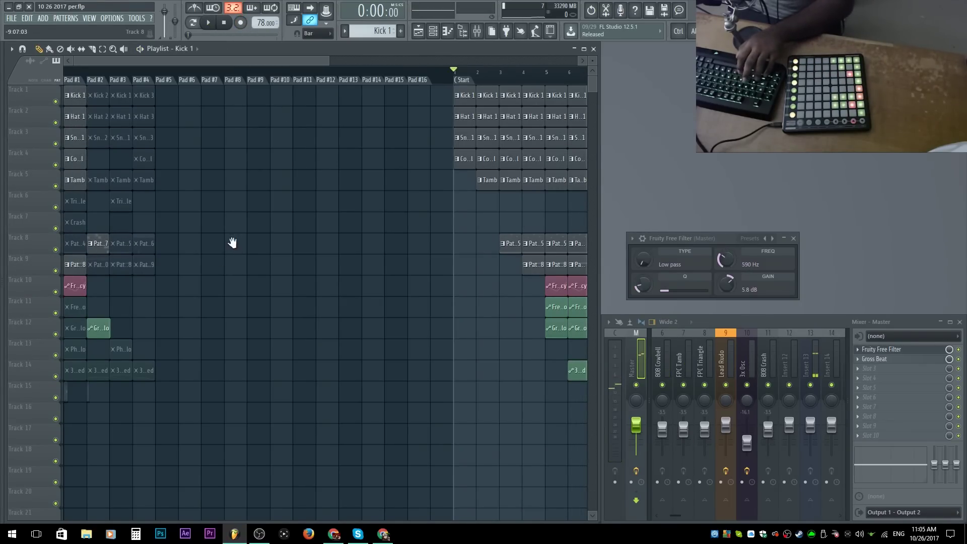
Examine the recorded pattern and automation clips on Tracks 1 to 14 after the Start marker
key("ctrl+p")
mouse_move(187, 186)
left_mouse_down()
mouse_move(52, 173)
mouse_move(308, 332)
mouse_move(452, 300)
mouse_move(508, 246)
left_mouse_up()
scroll(507, 246, "down", 1)
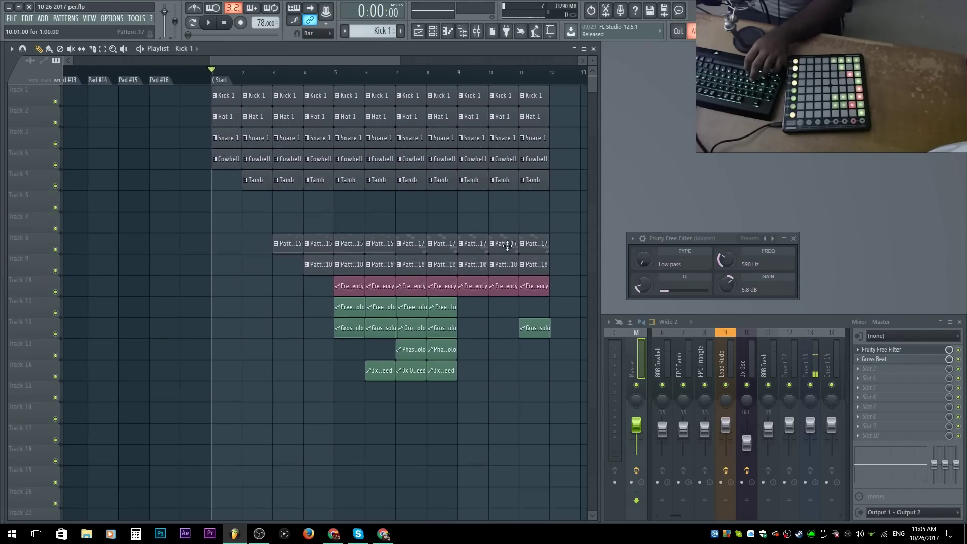
scroll(508, 246, "down", 1)
scroll(494, 186, "up", 1)
left_click_drag(460, 276, 421, 289)
scroll(398, 237, "up", 1)
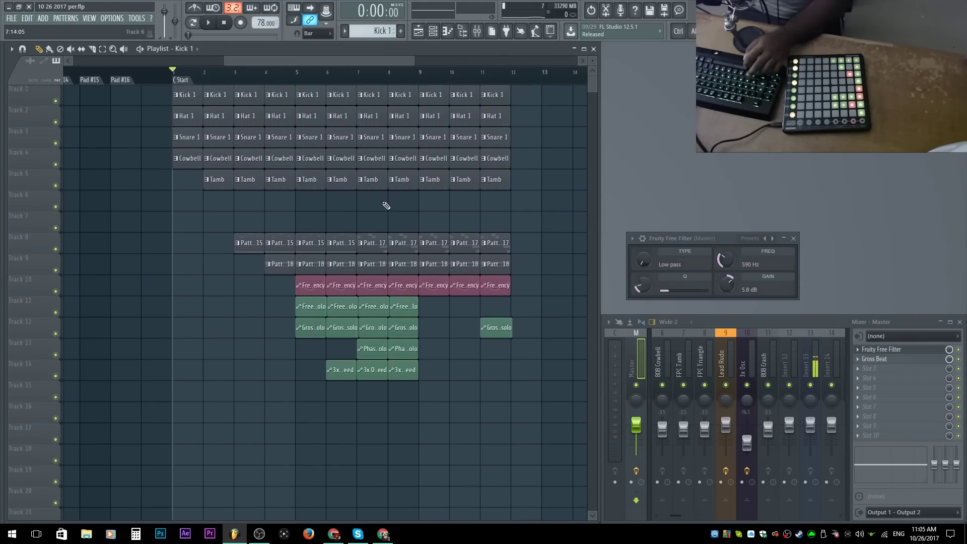
scroll(408, 256, "up", 3)
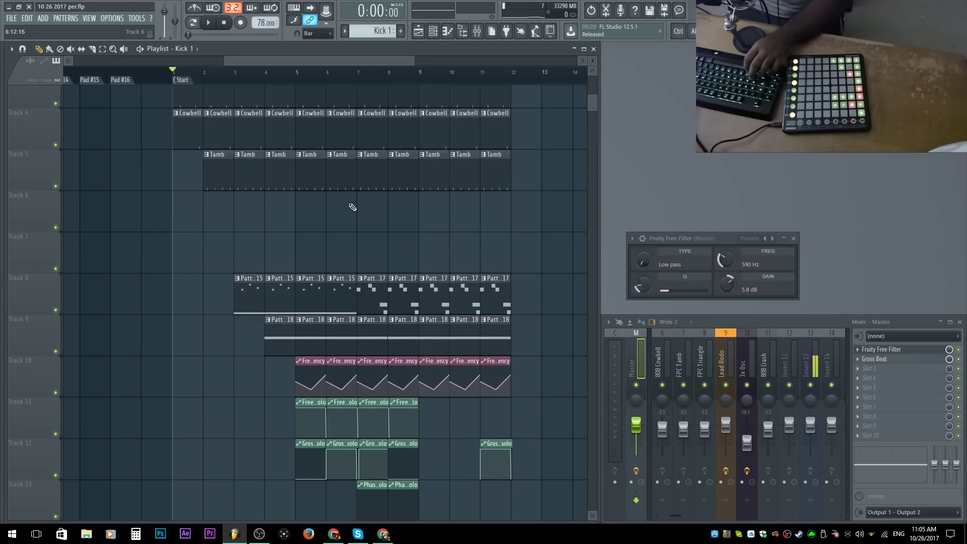
left_click_drag(353, 207, 337, 332)
scroll(280, 162, "down", 2)
scroll(275, 153, "down", 1)
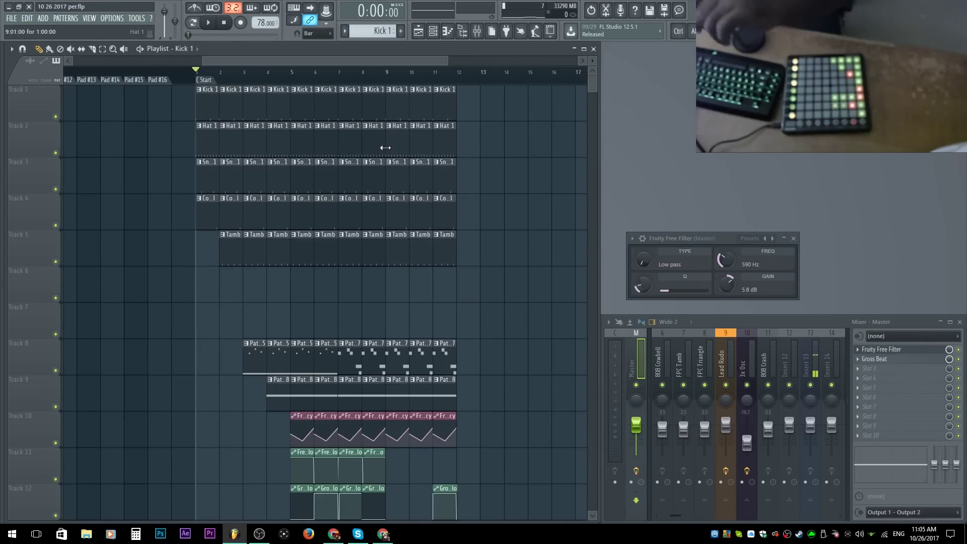
scroll(371, 201, "down", 2)
scroll(371, 201, "down", 3)
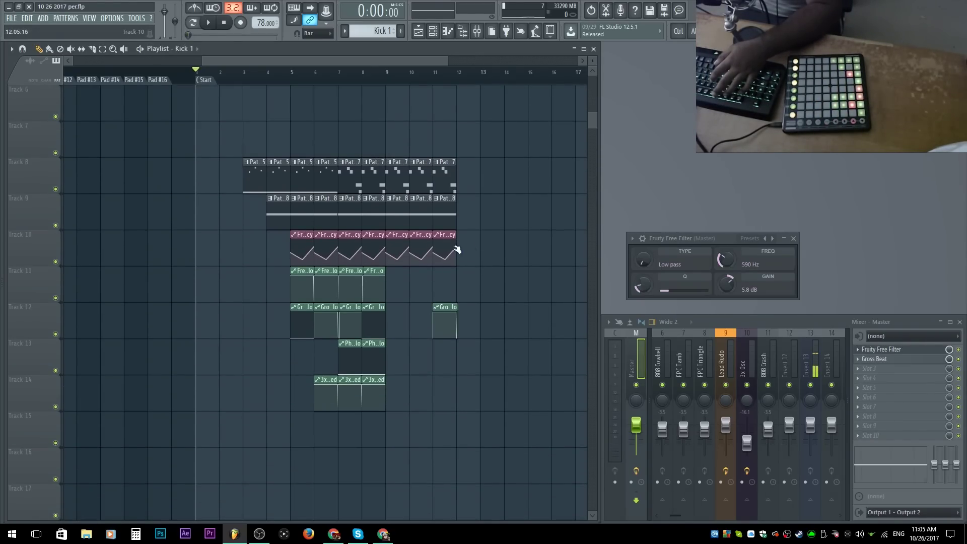
scroll(410, 252, "up", 5)
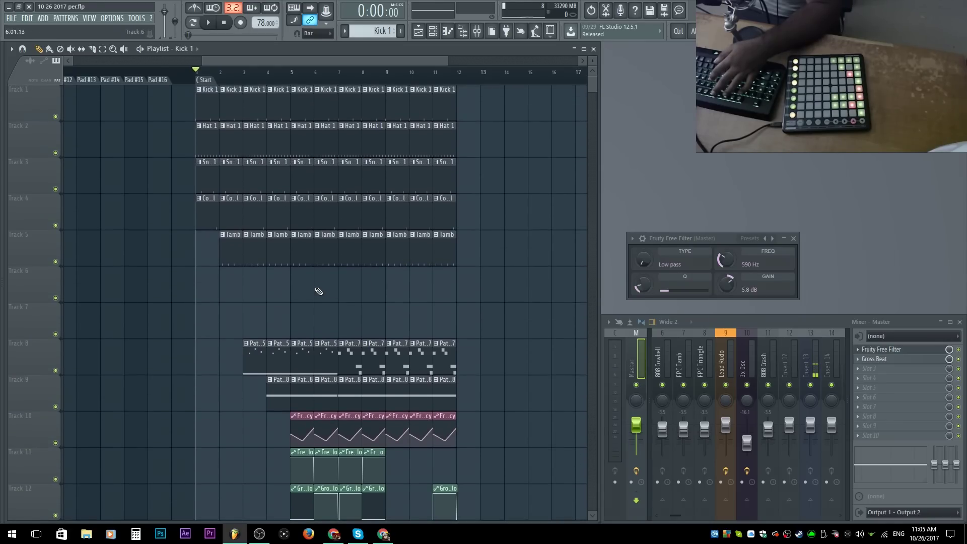
Delete Track 5's Tamb clip at bar 7 and replace Track 3's Snare 1 clip at bar 5 with Snare 2
right_click(309, 179)
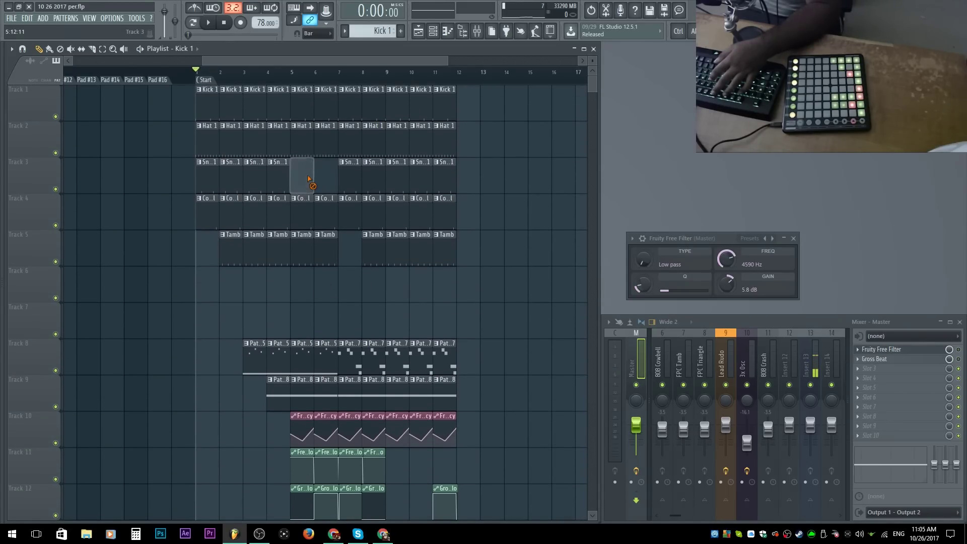
scroll(151, 212, "left", 6)
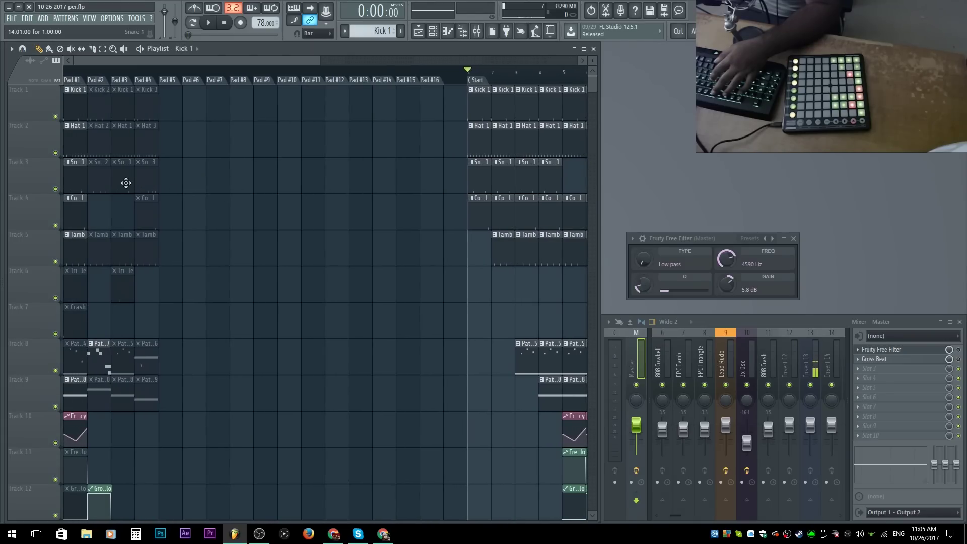
scroll(274, 231, "right", 4)
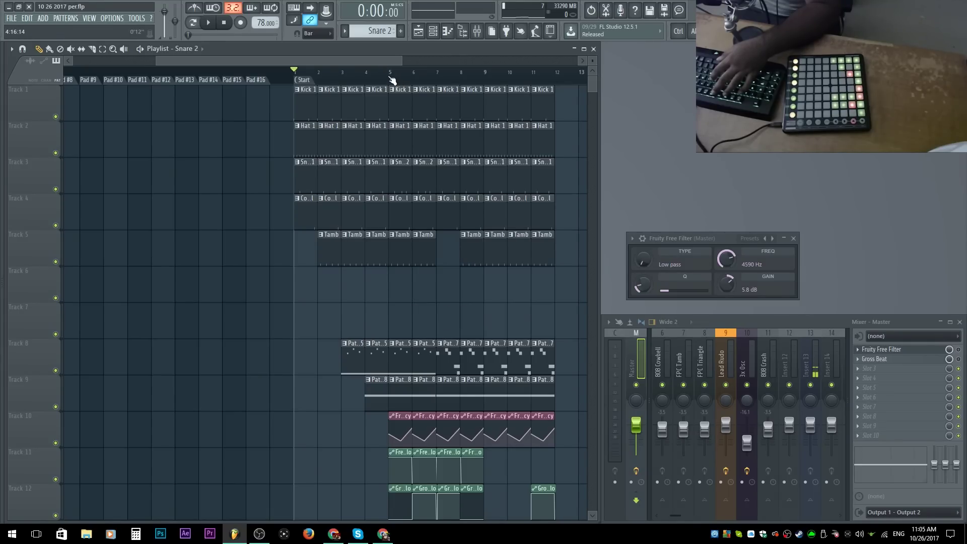
Switch off all active pad clips and play the recorded arrangement from the Start marker, stopping playback at the end
key("space")
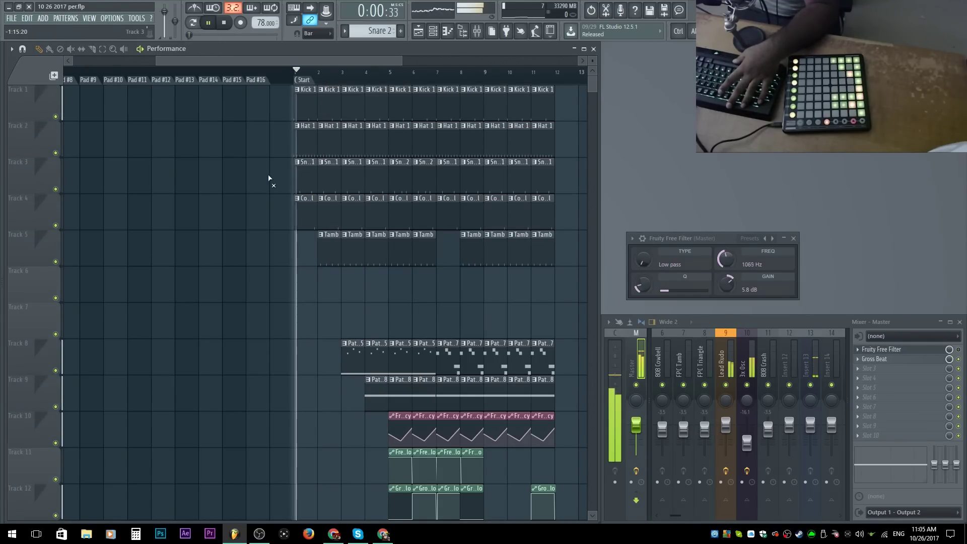
key("space")
scroll(300, 231, "left", 4)
scroll(254, 238, "down", 2)
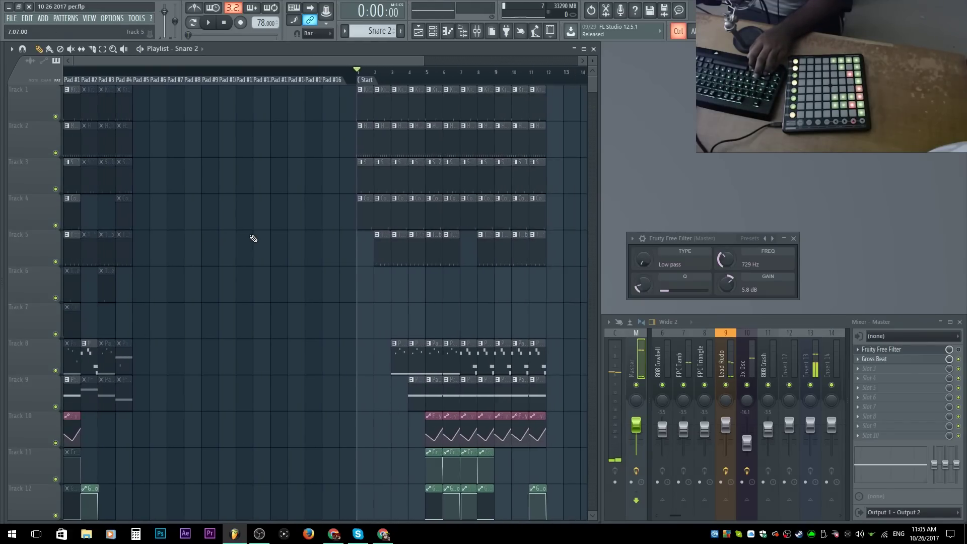
scroll(192, 176, "down", 3)
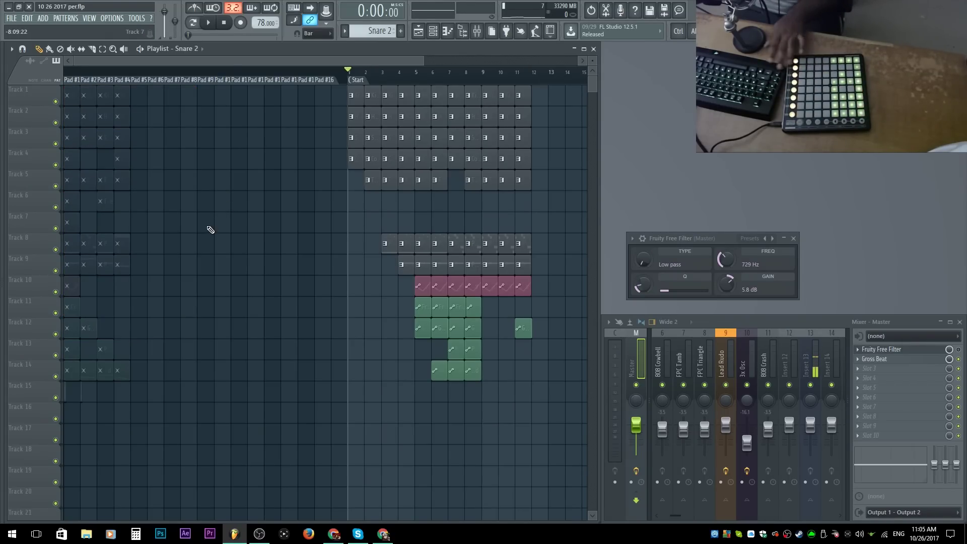
key("space")
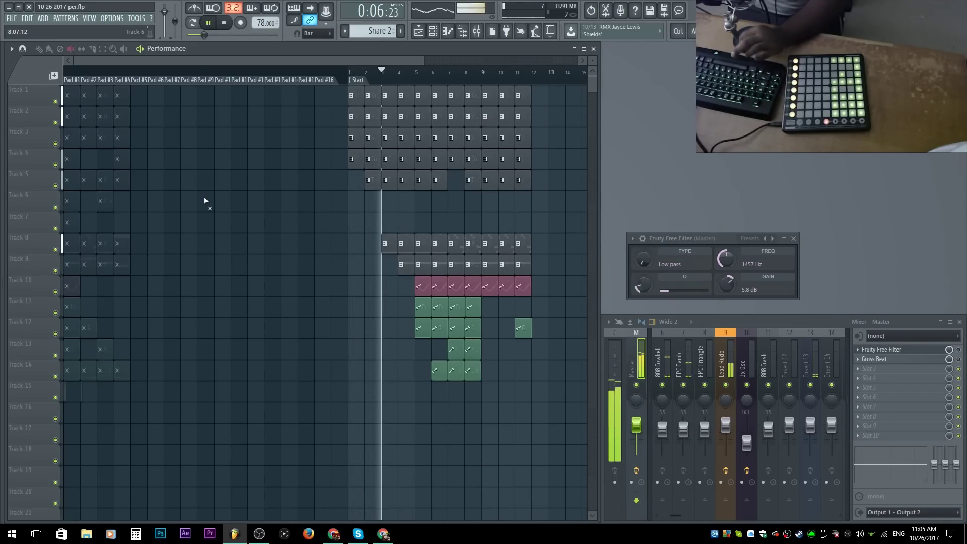
key("space")
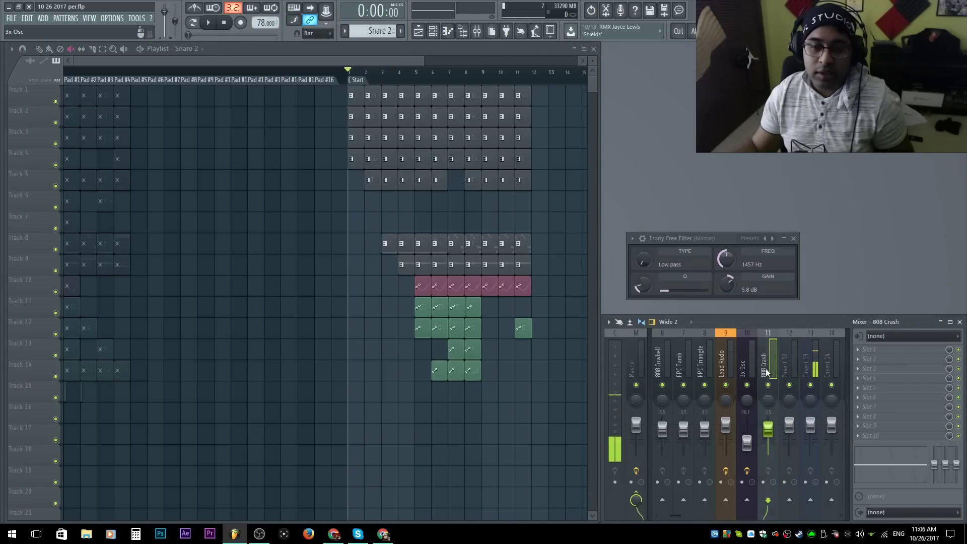
Select the Lead Rudo mixer track to view its effects
left_click(730, 352)
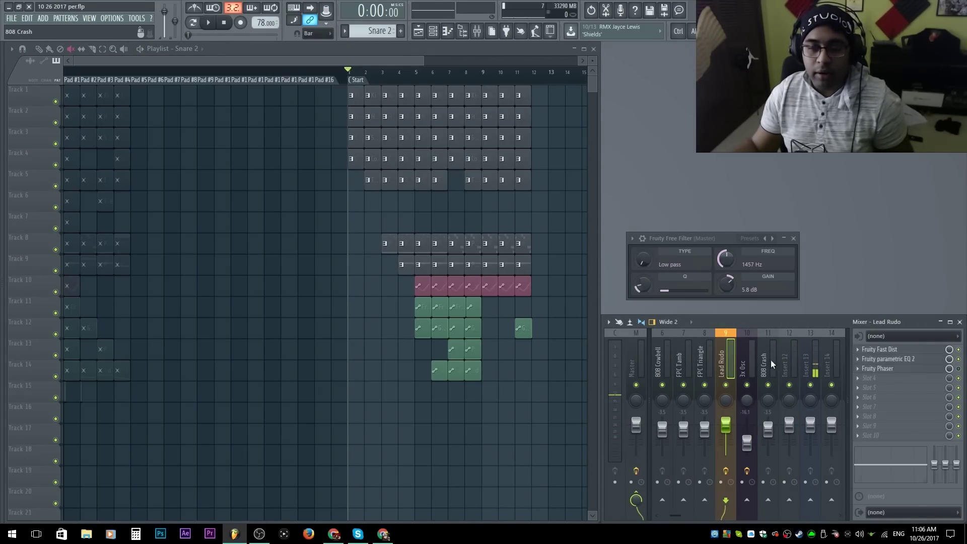